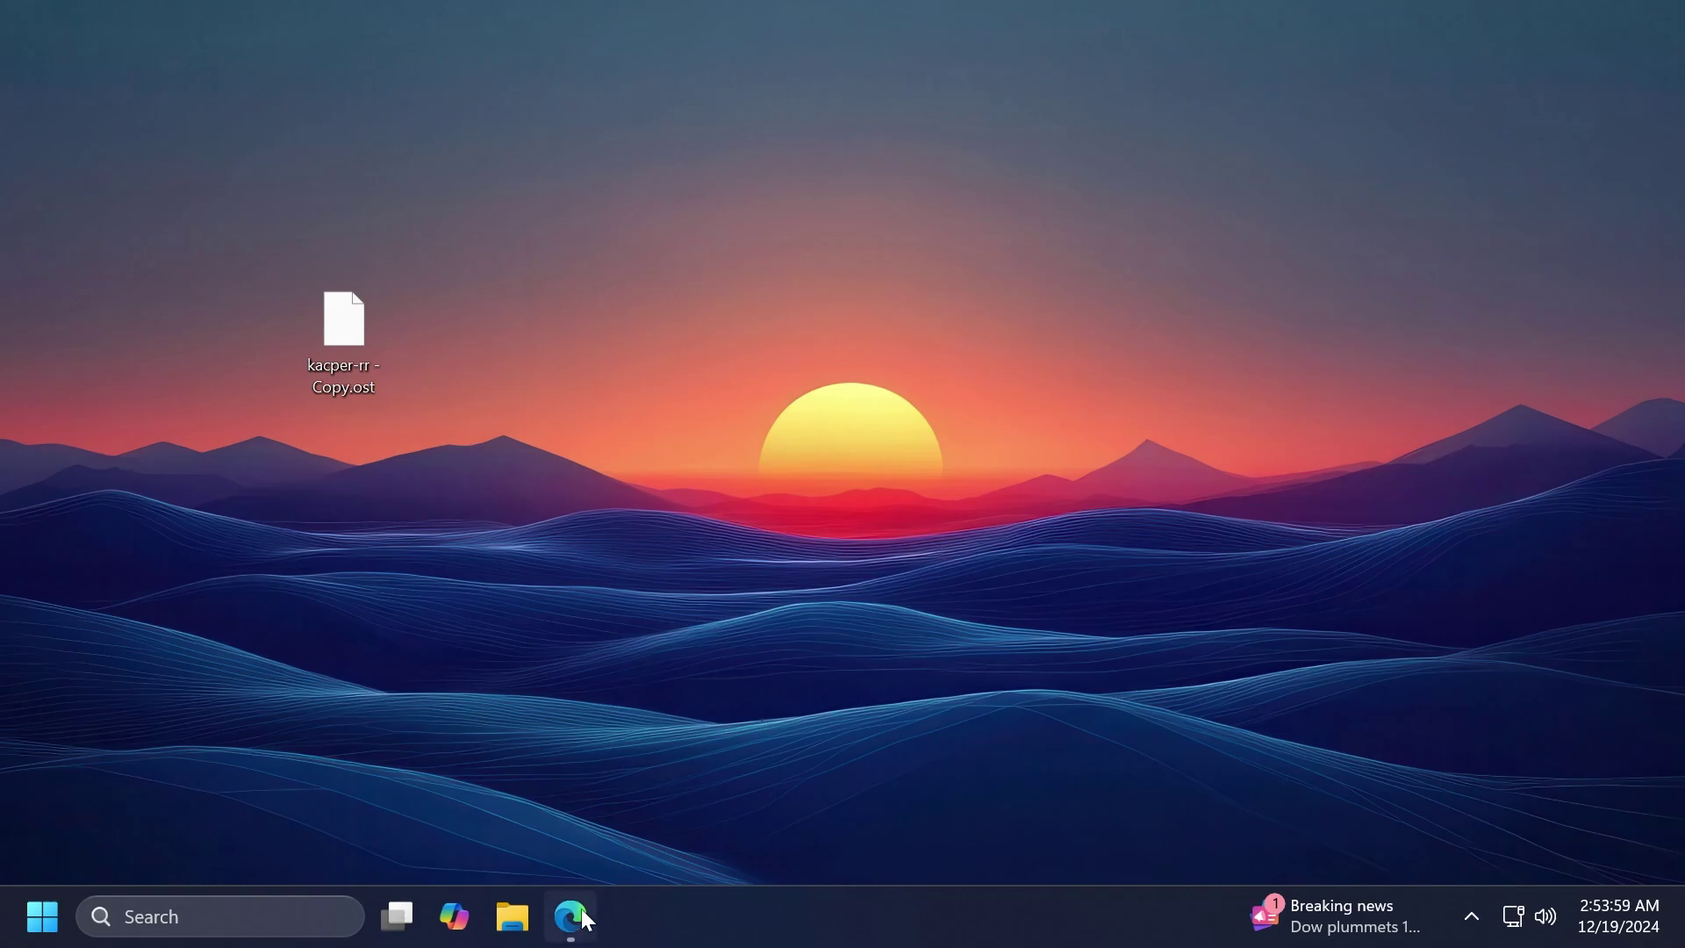
Step: Open the Stellar OST to PST converter product page in Edge and start the free-version installer
left_click(571, 916)
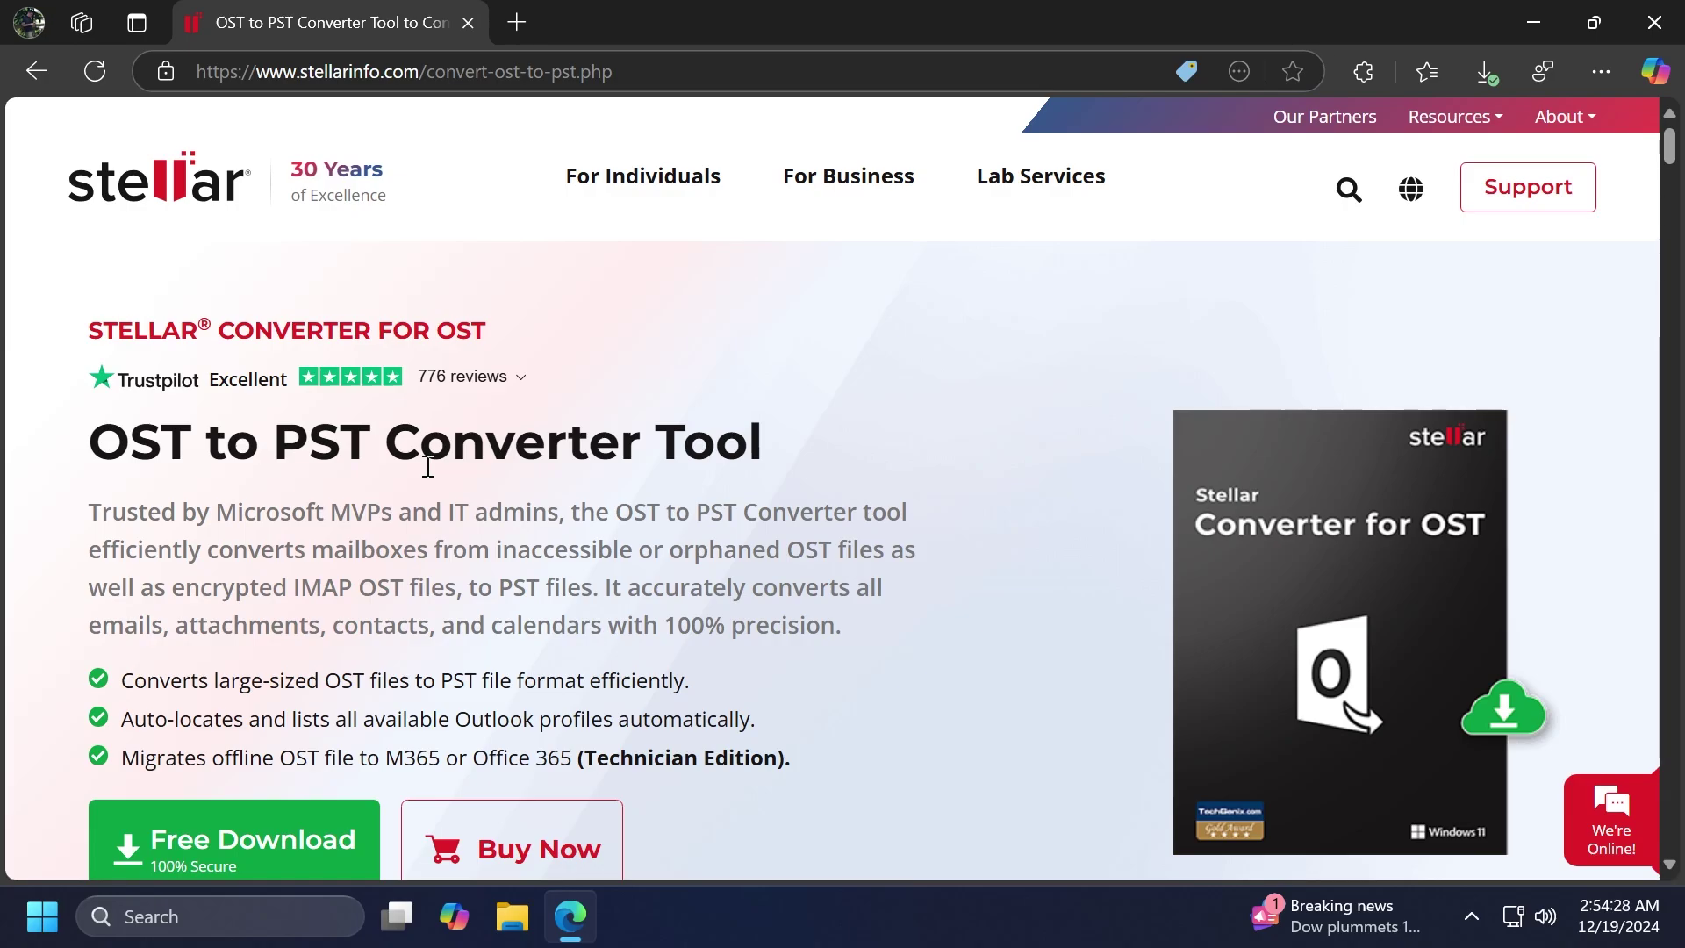
scroll(404, 478, "down", 1)
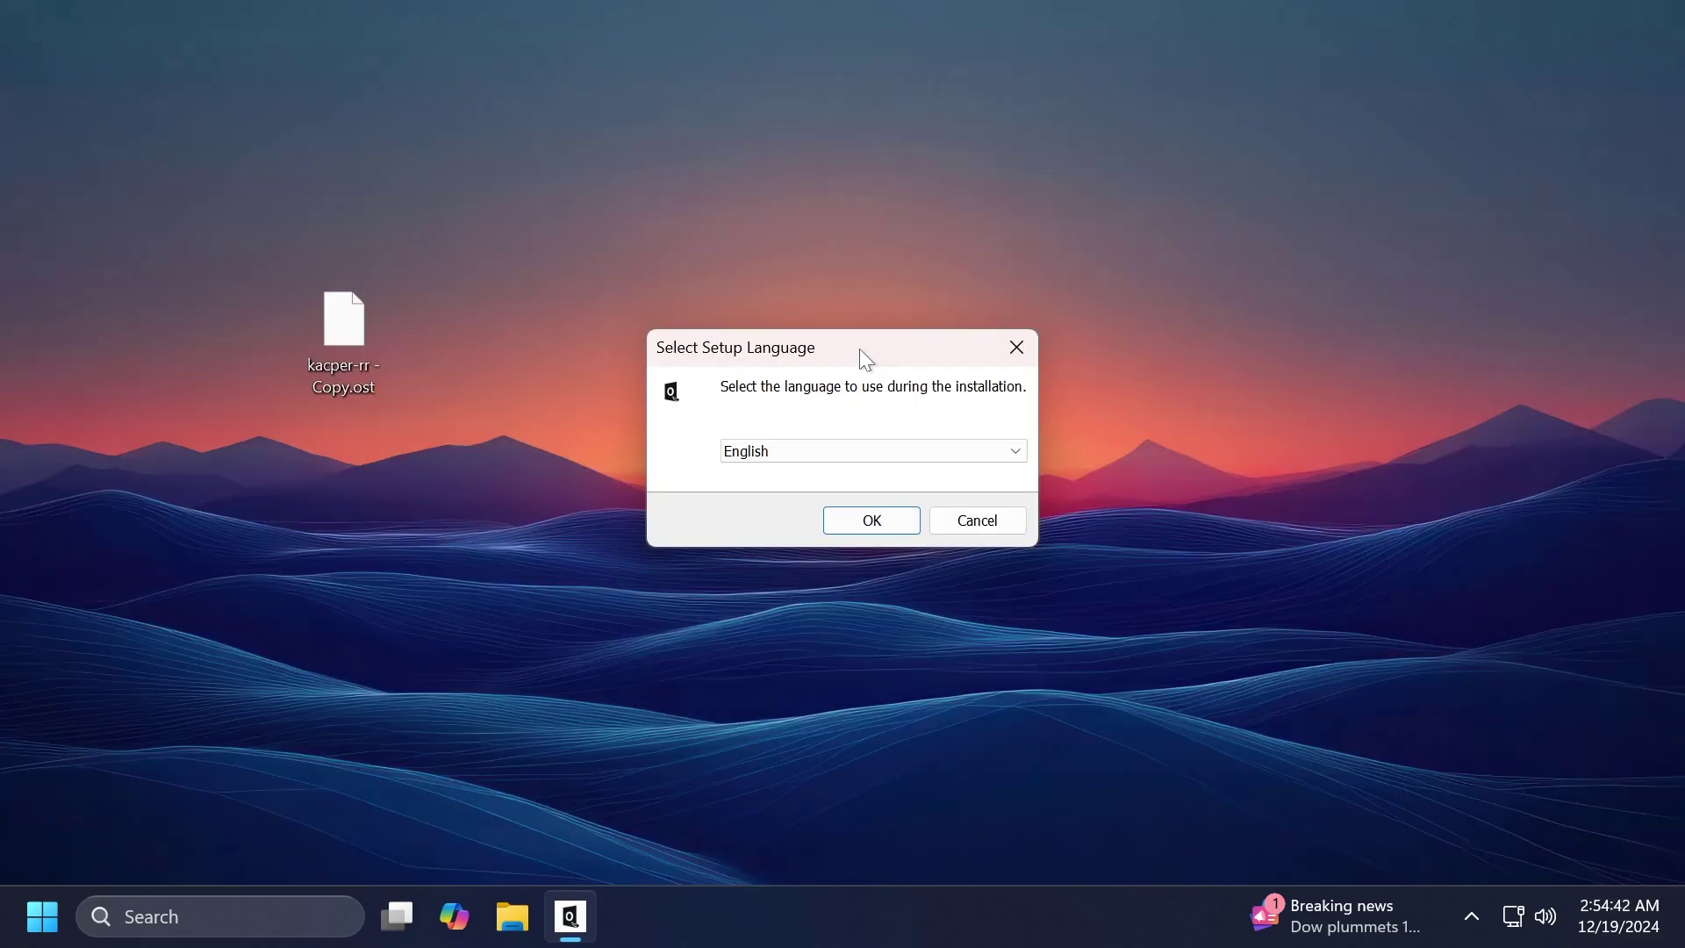
Step: Install Stellar Converter for OST in English with default folders and a desktop shortcut
left_click(871, 521)
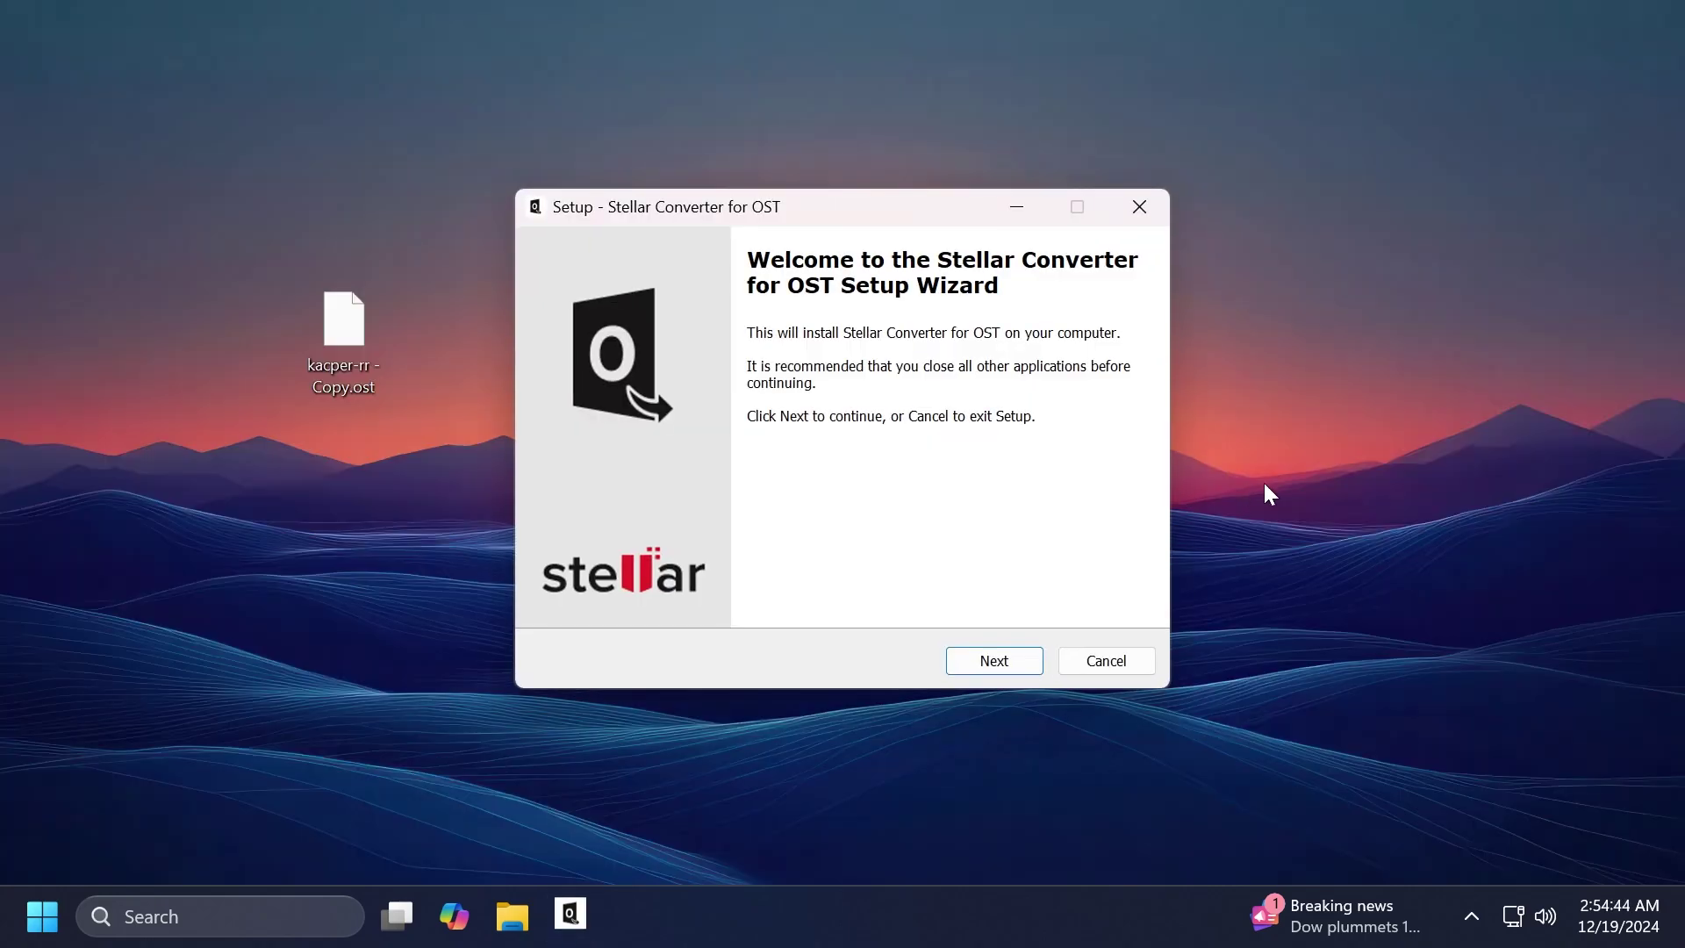
left_click(1022, 660)
left_click(1018, 662)
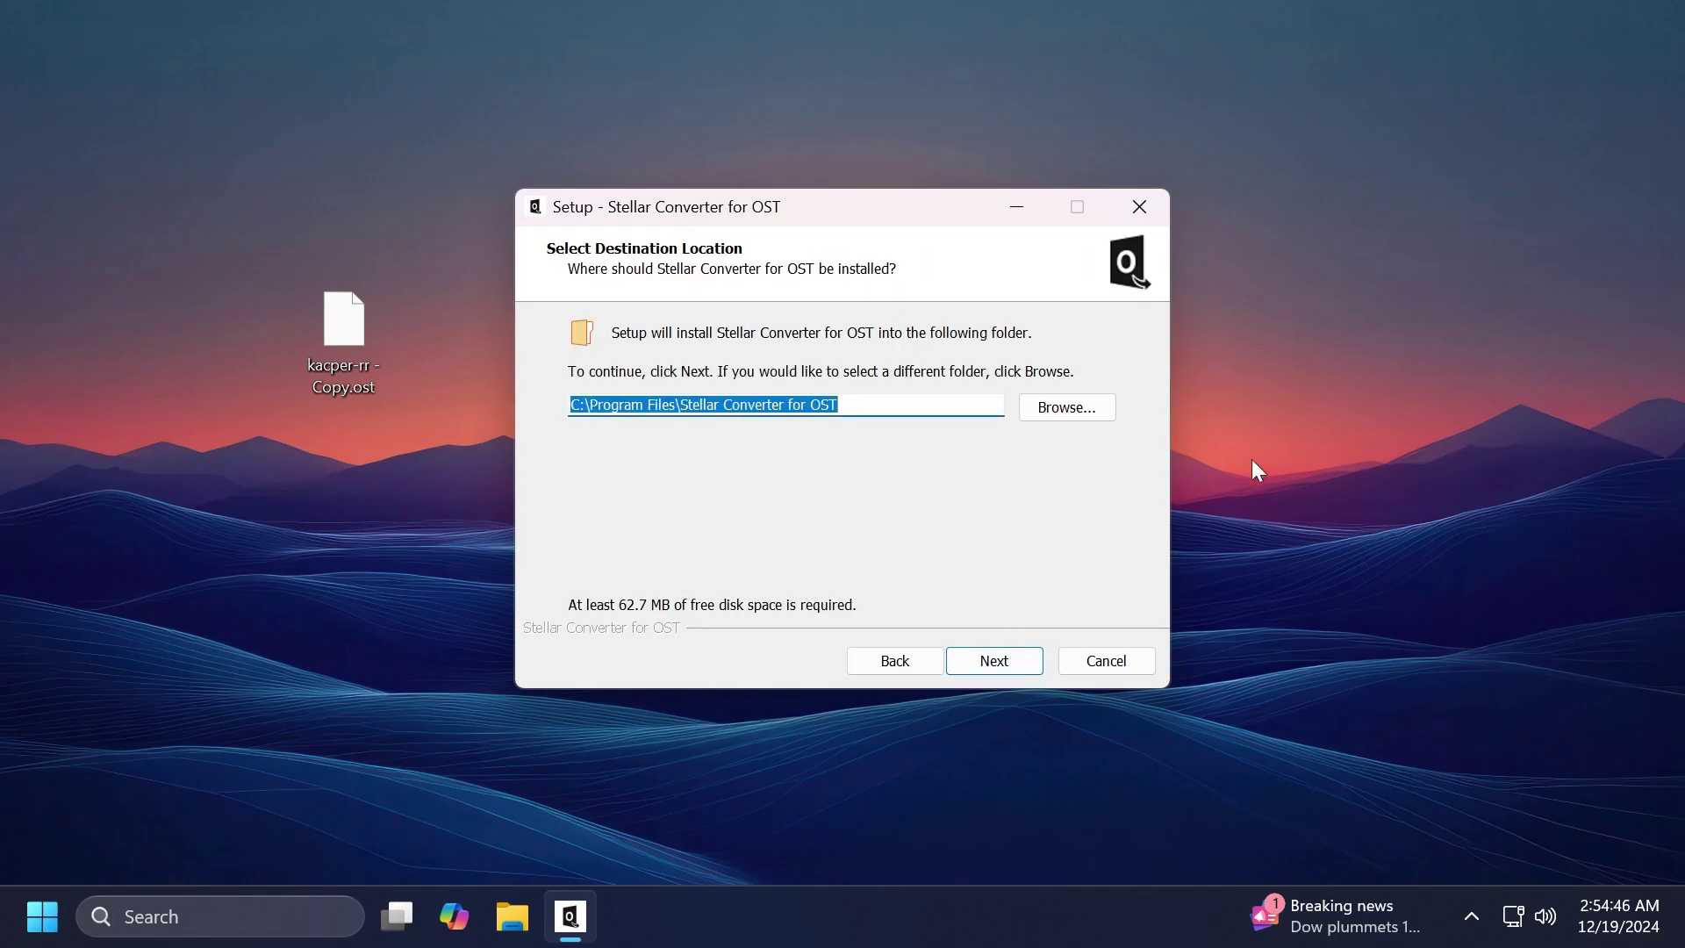
left_click(1023, 660)
left_click(1021, 665)
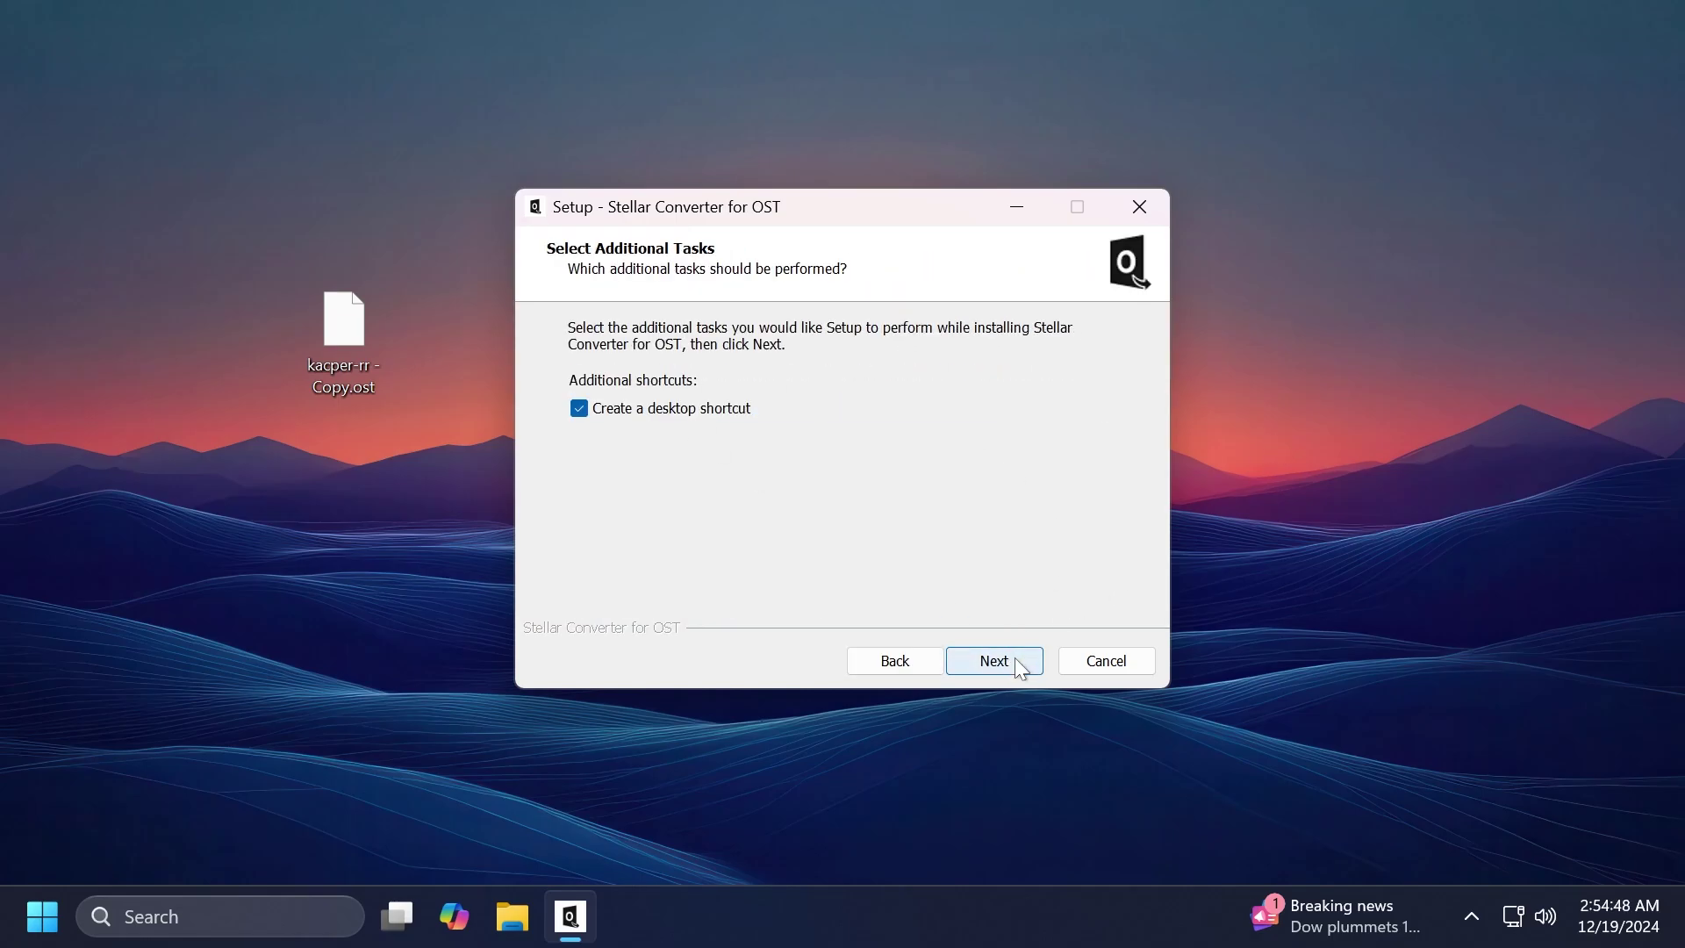
left_click(1021, 665)
left_click(1014, 660)
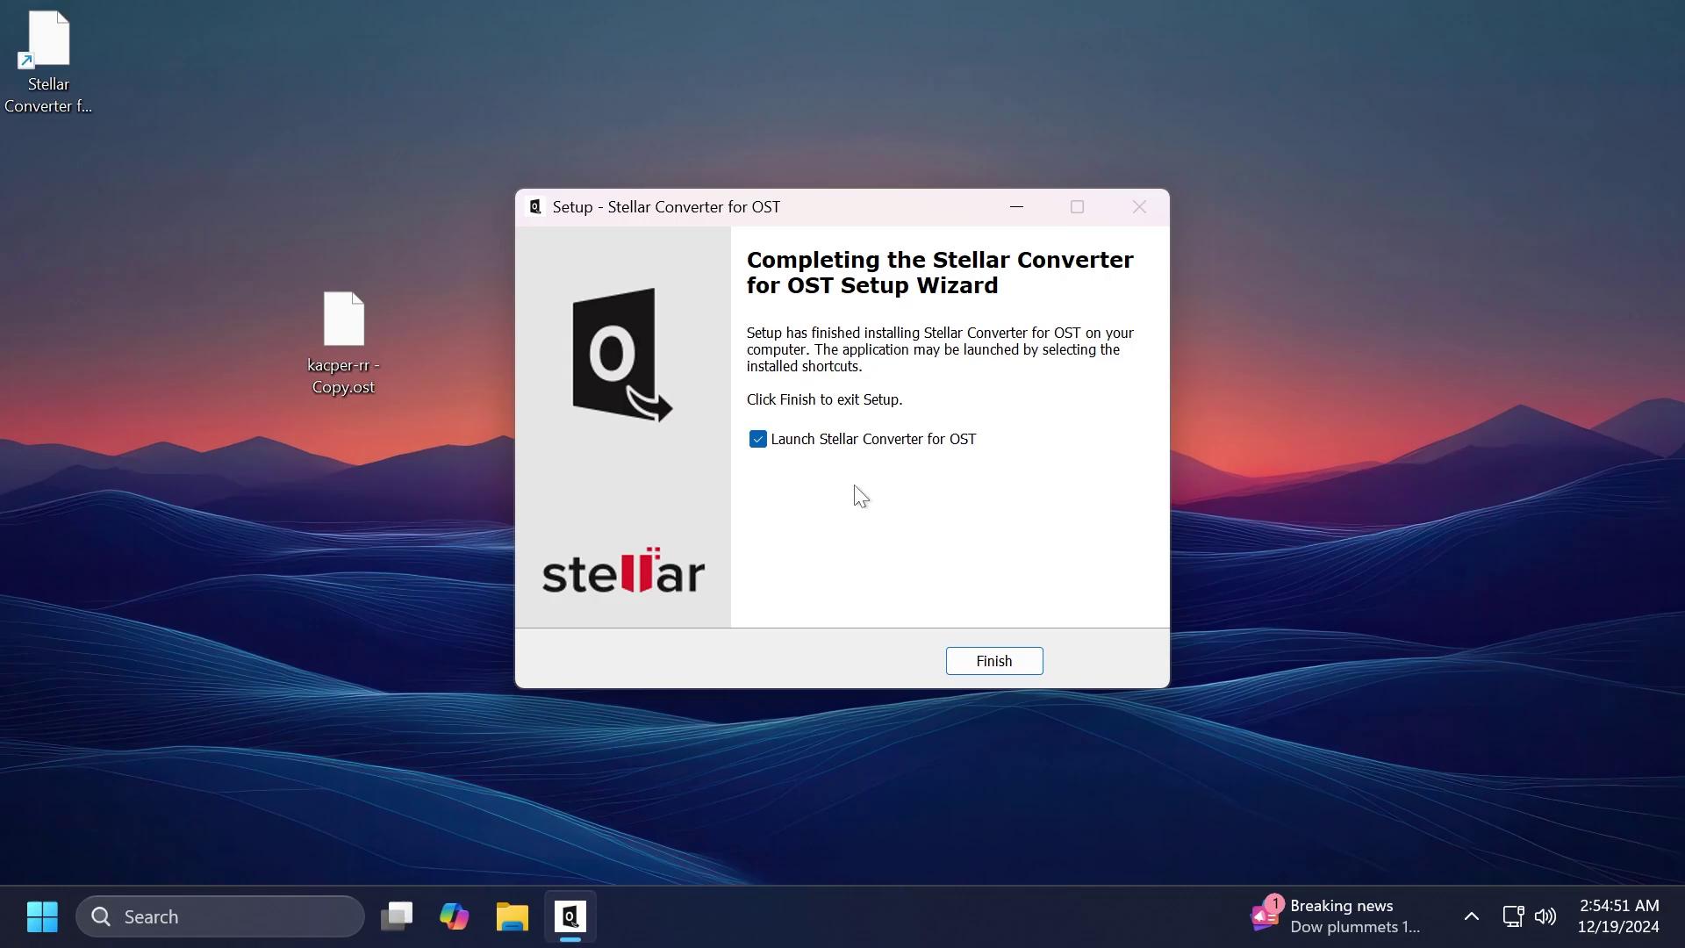
left_click(994, 661)
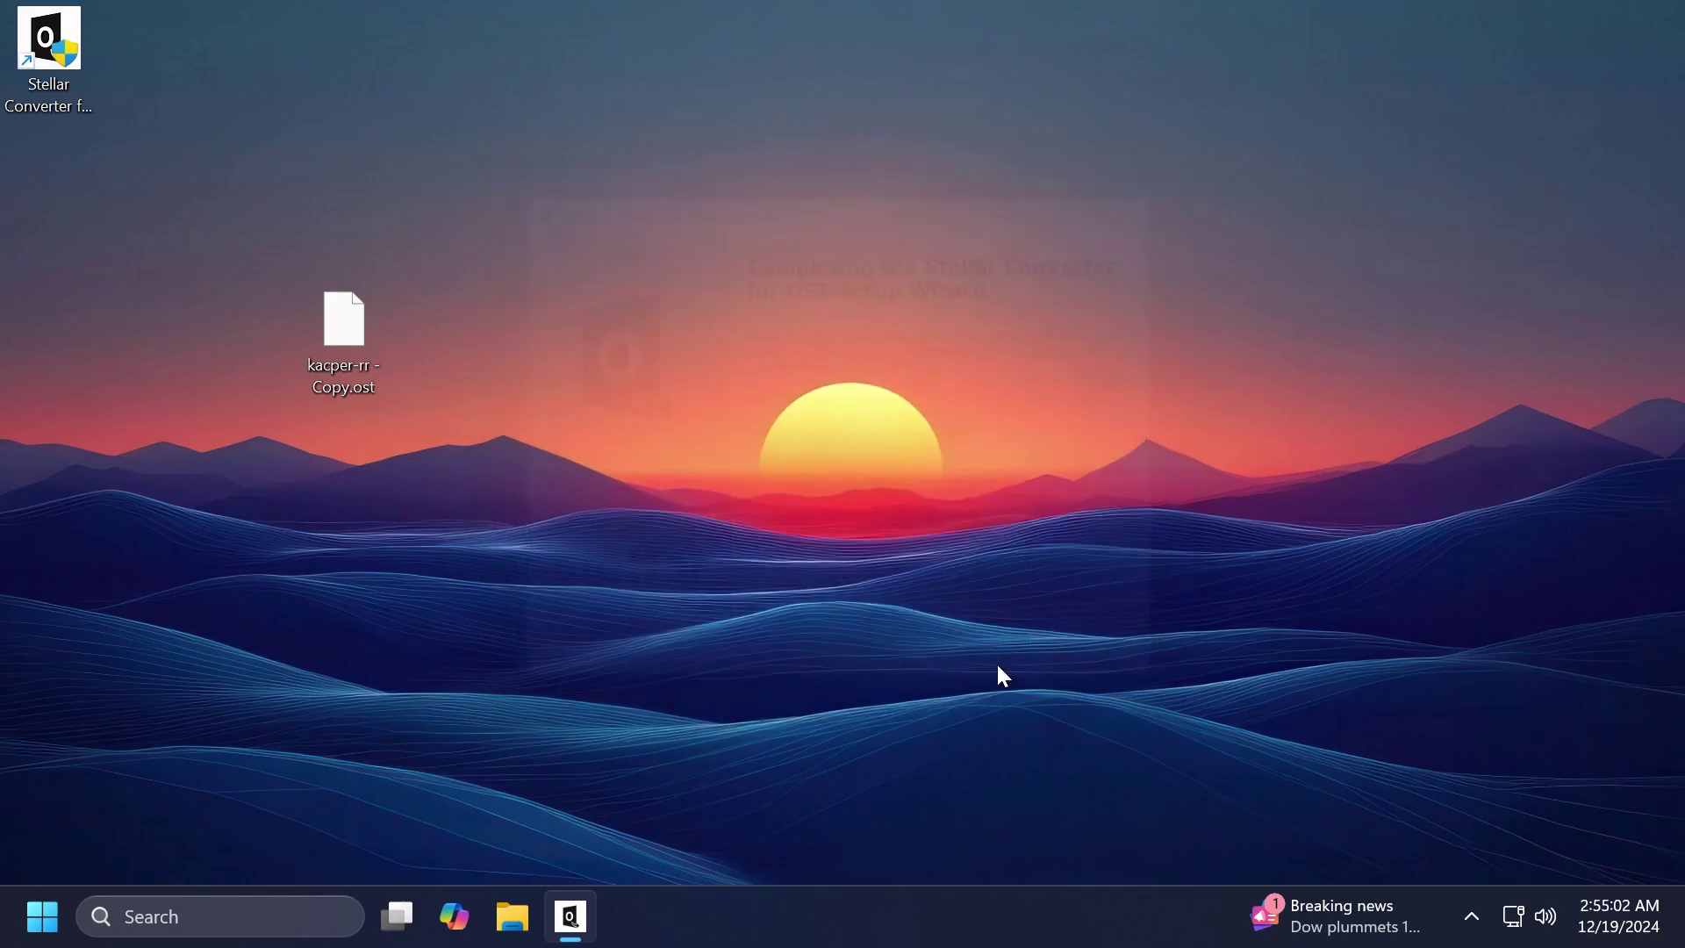
Step: Launch Stellar Converter for OST from its desktop shortcut
left_click_drag(432, 278, 178, 436)
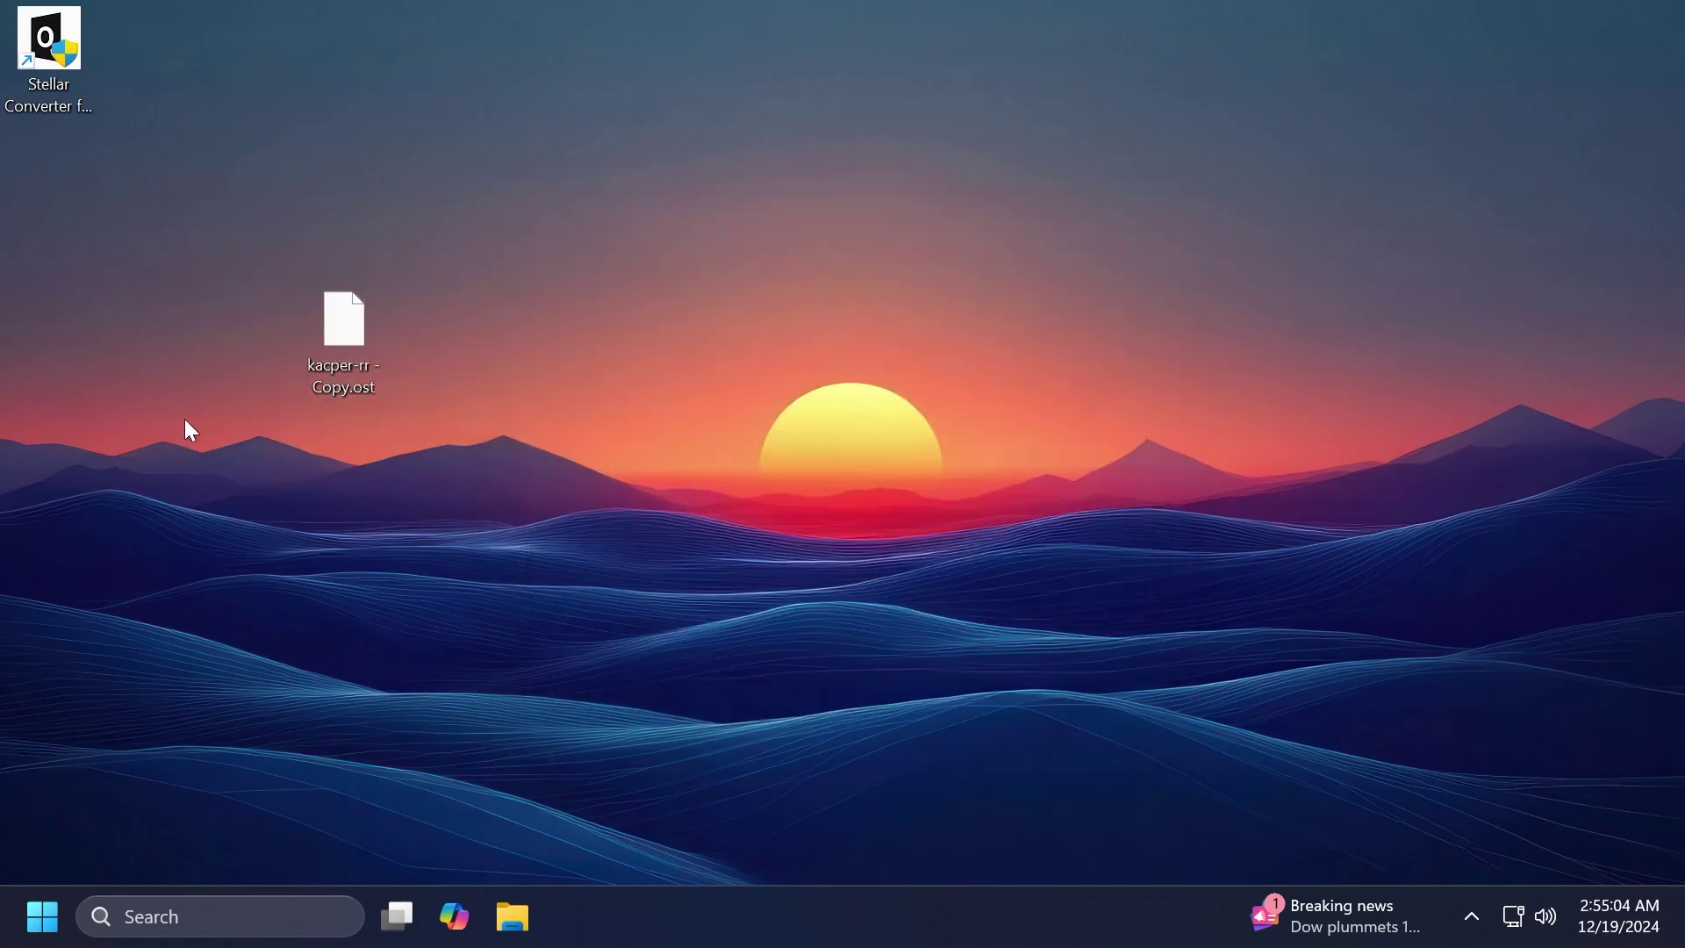
left_click_drag(225, 256, 480, 436)
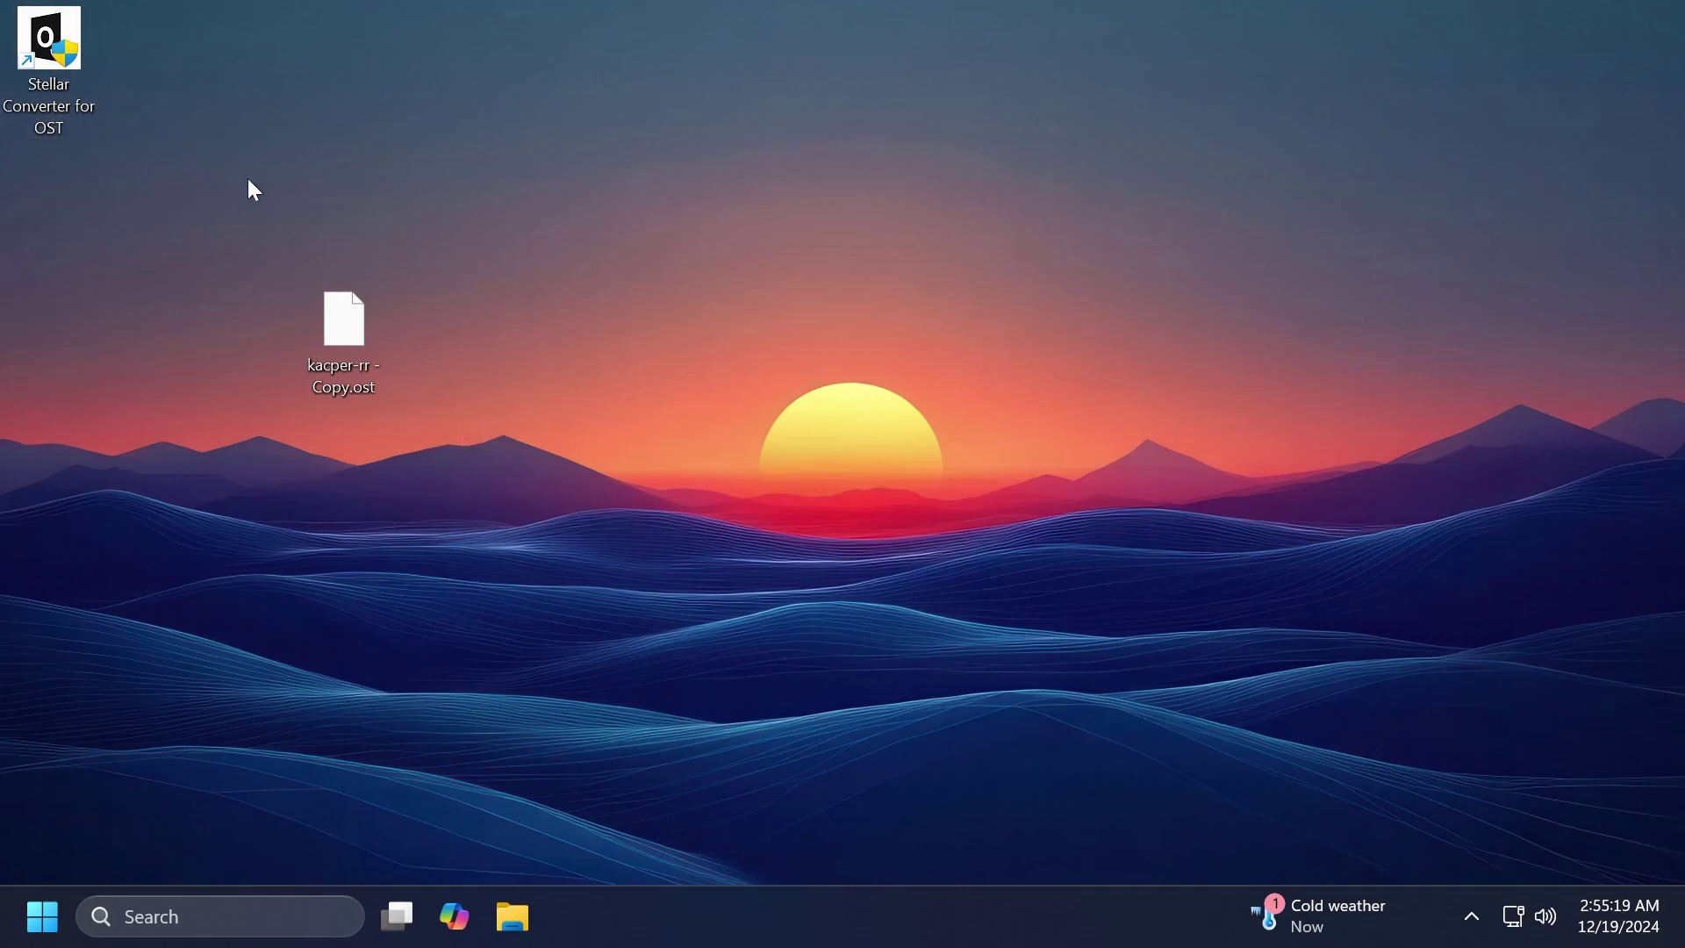
double_click(54, 74)
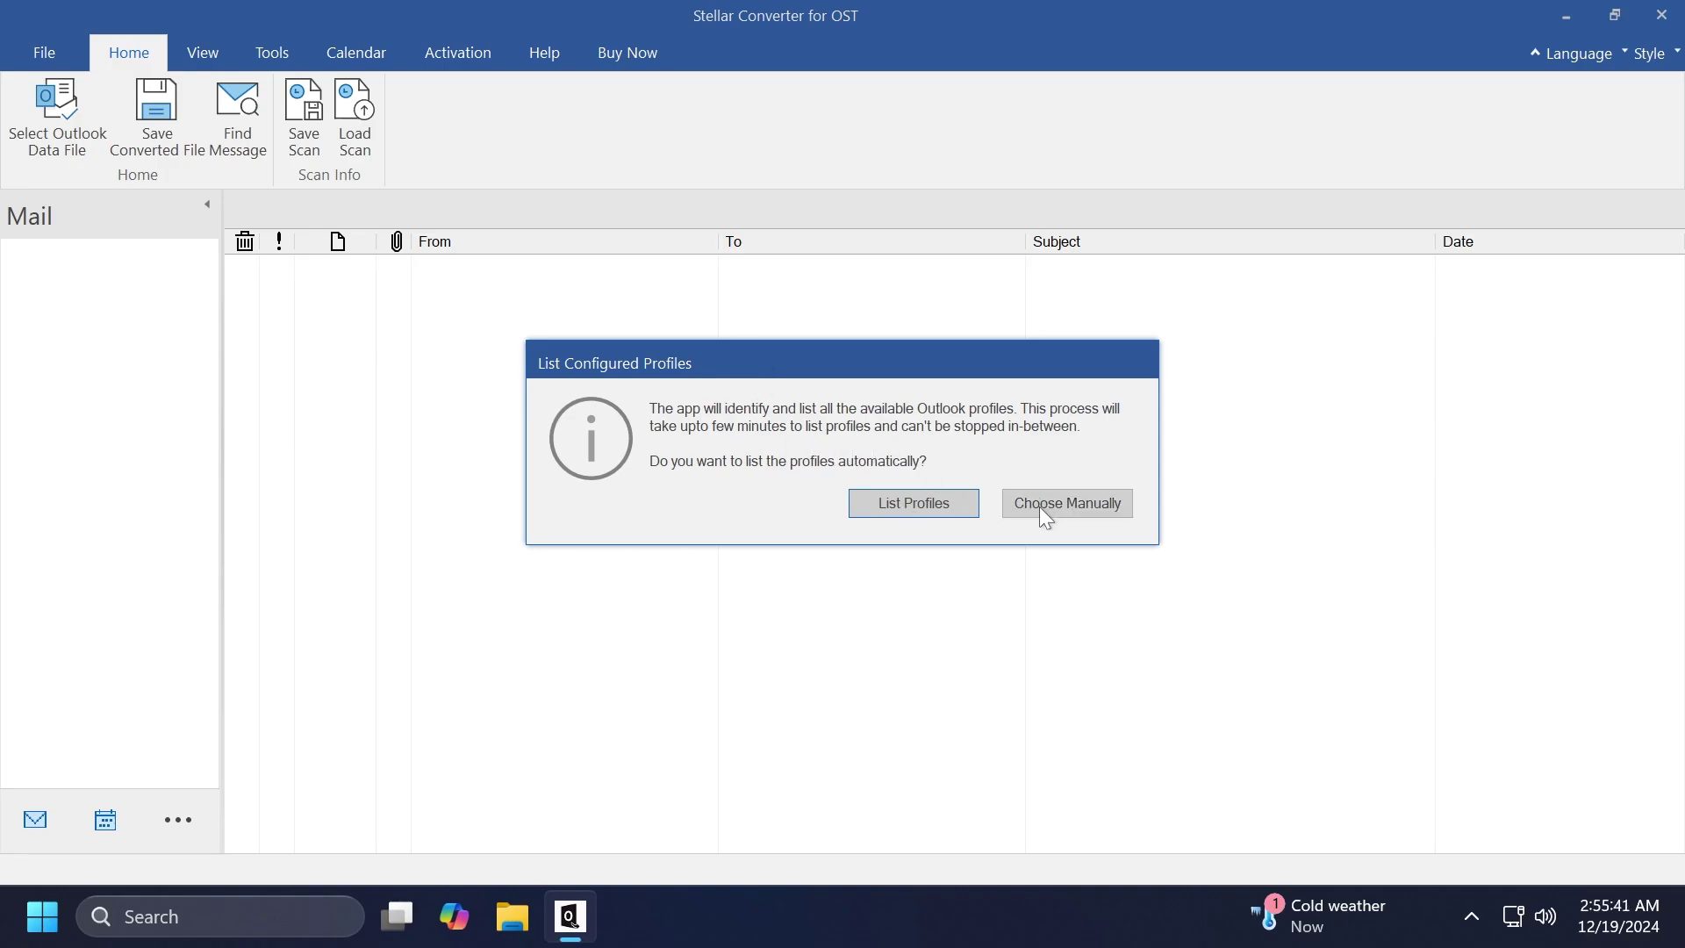
Step: Decline automatic profile listing and switch to the Choose Mailbox Manually tab
left_click(910, 505)
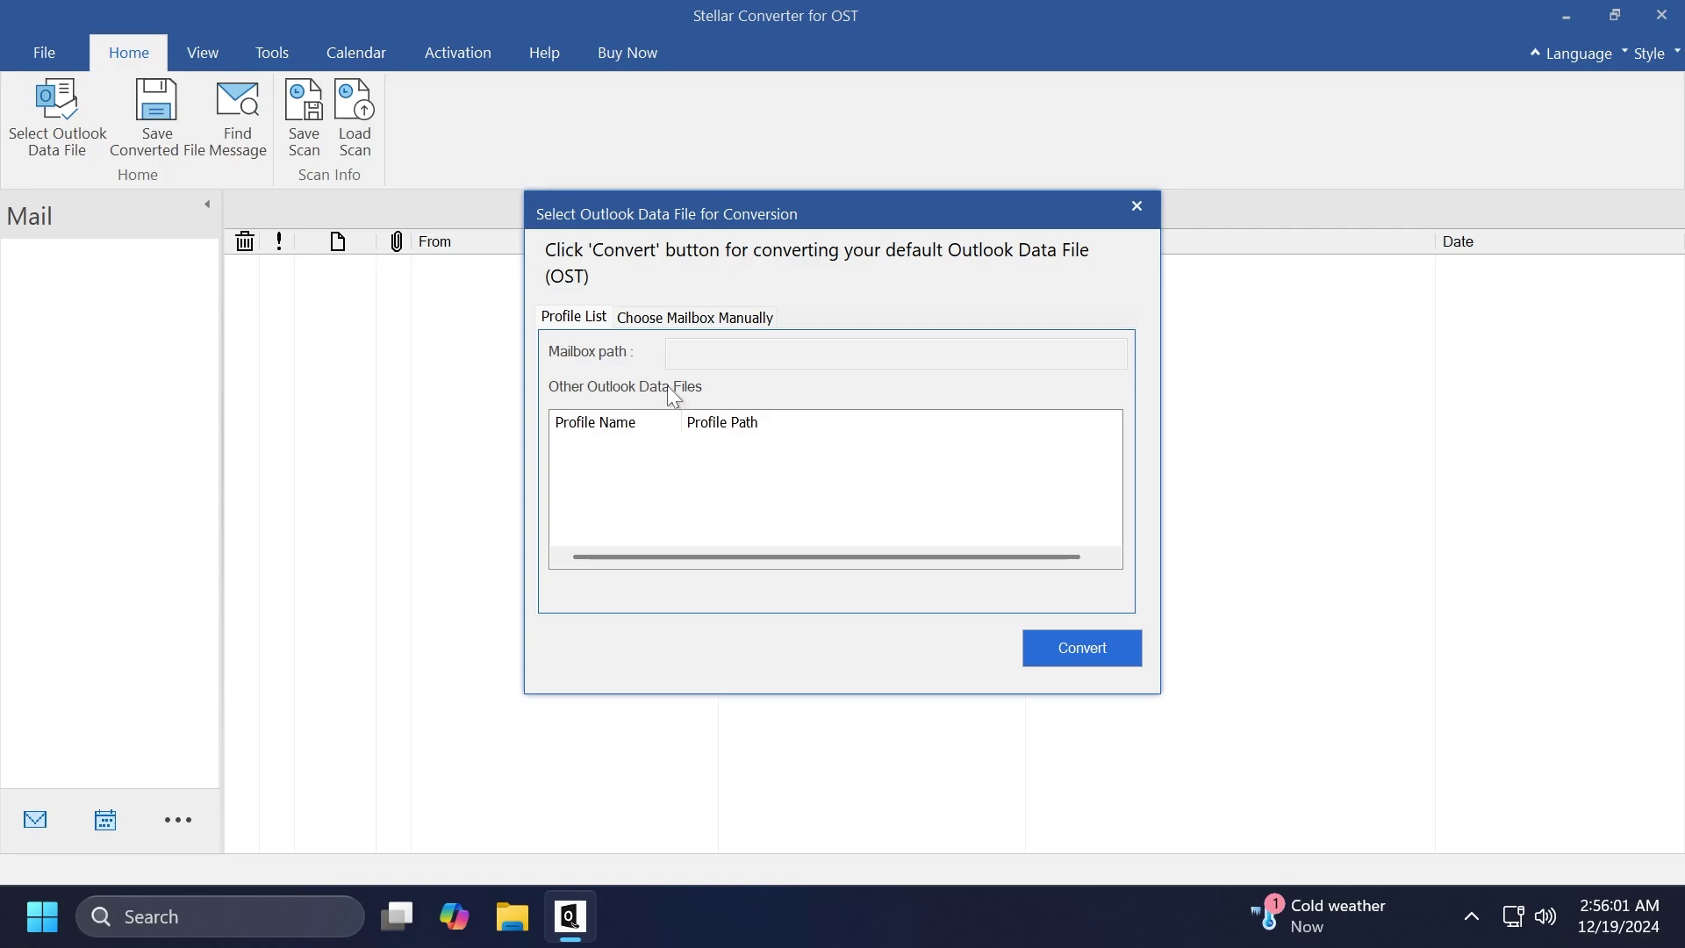
left_click(693, 318)
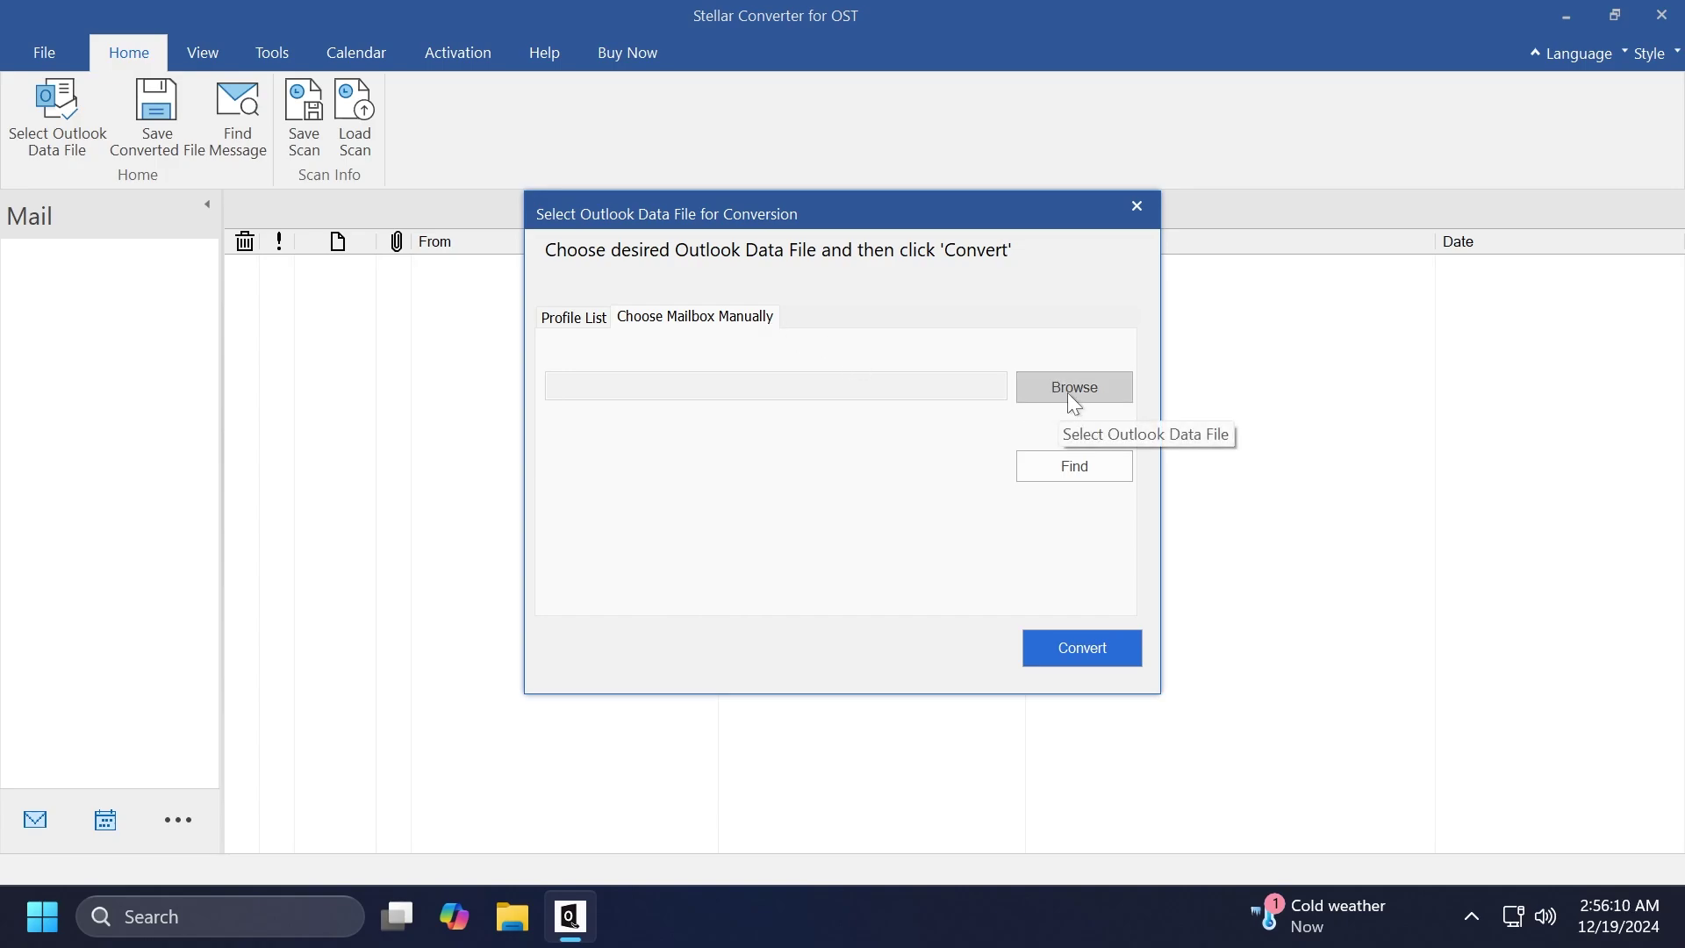
Step: Load kacper-rr - Copy.ost from the Desktop as the mailbox file to convert
left_click(1076, 467)
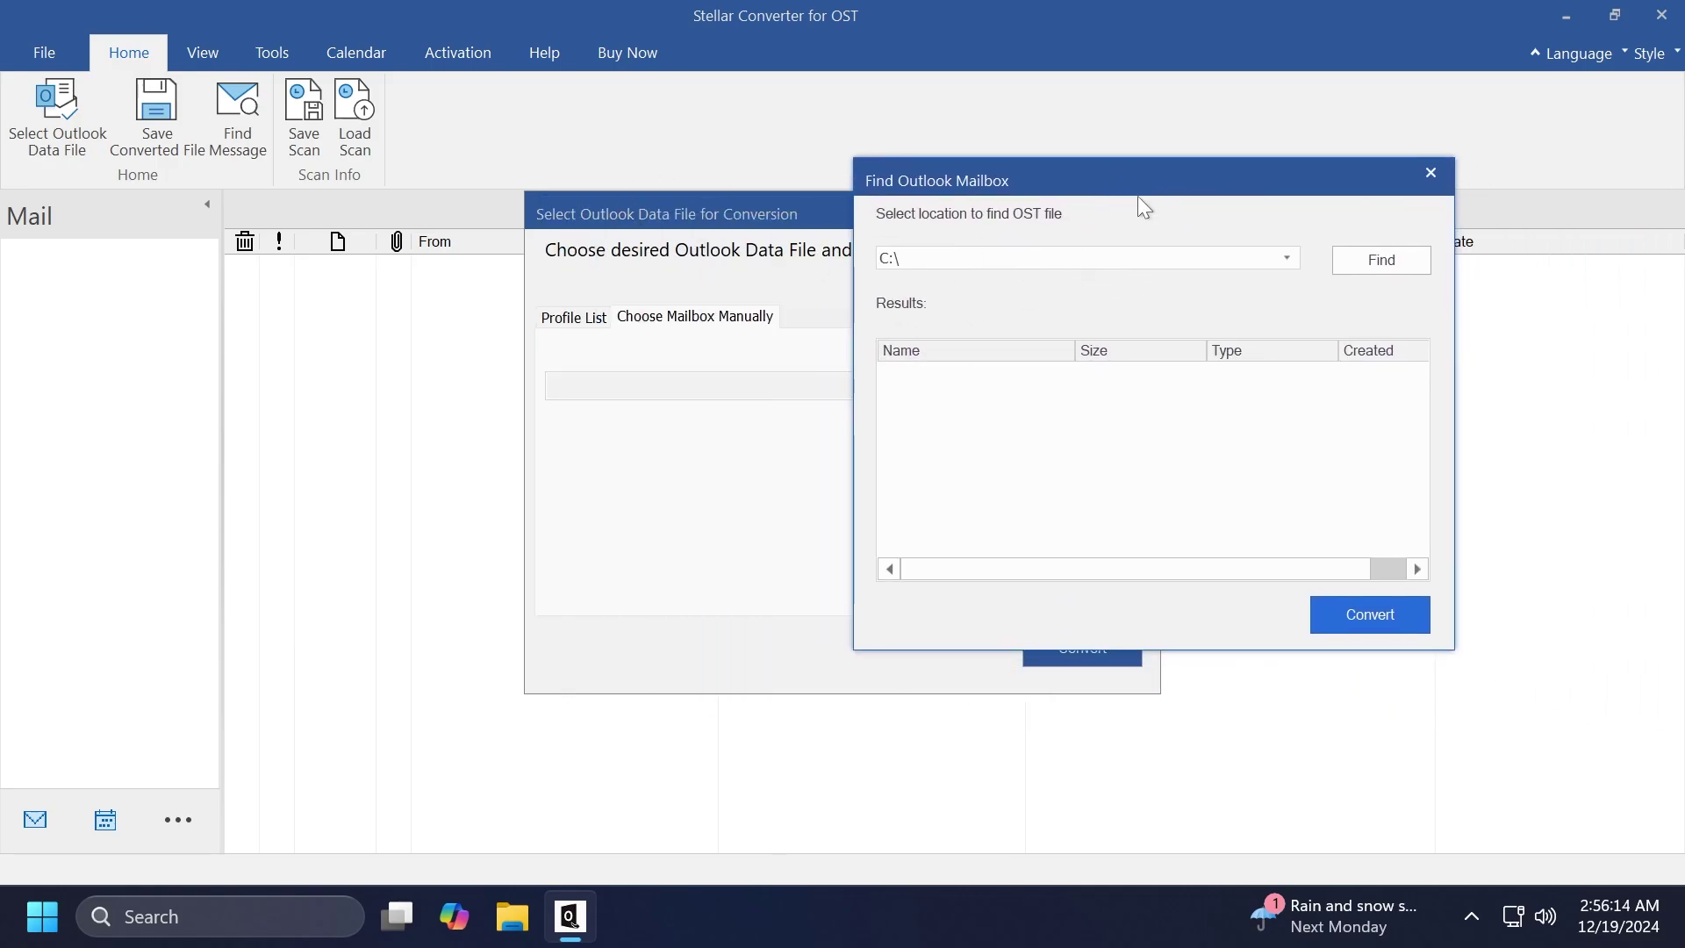
left_click(1102, 235)
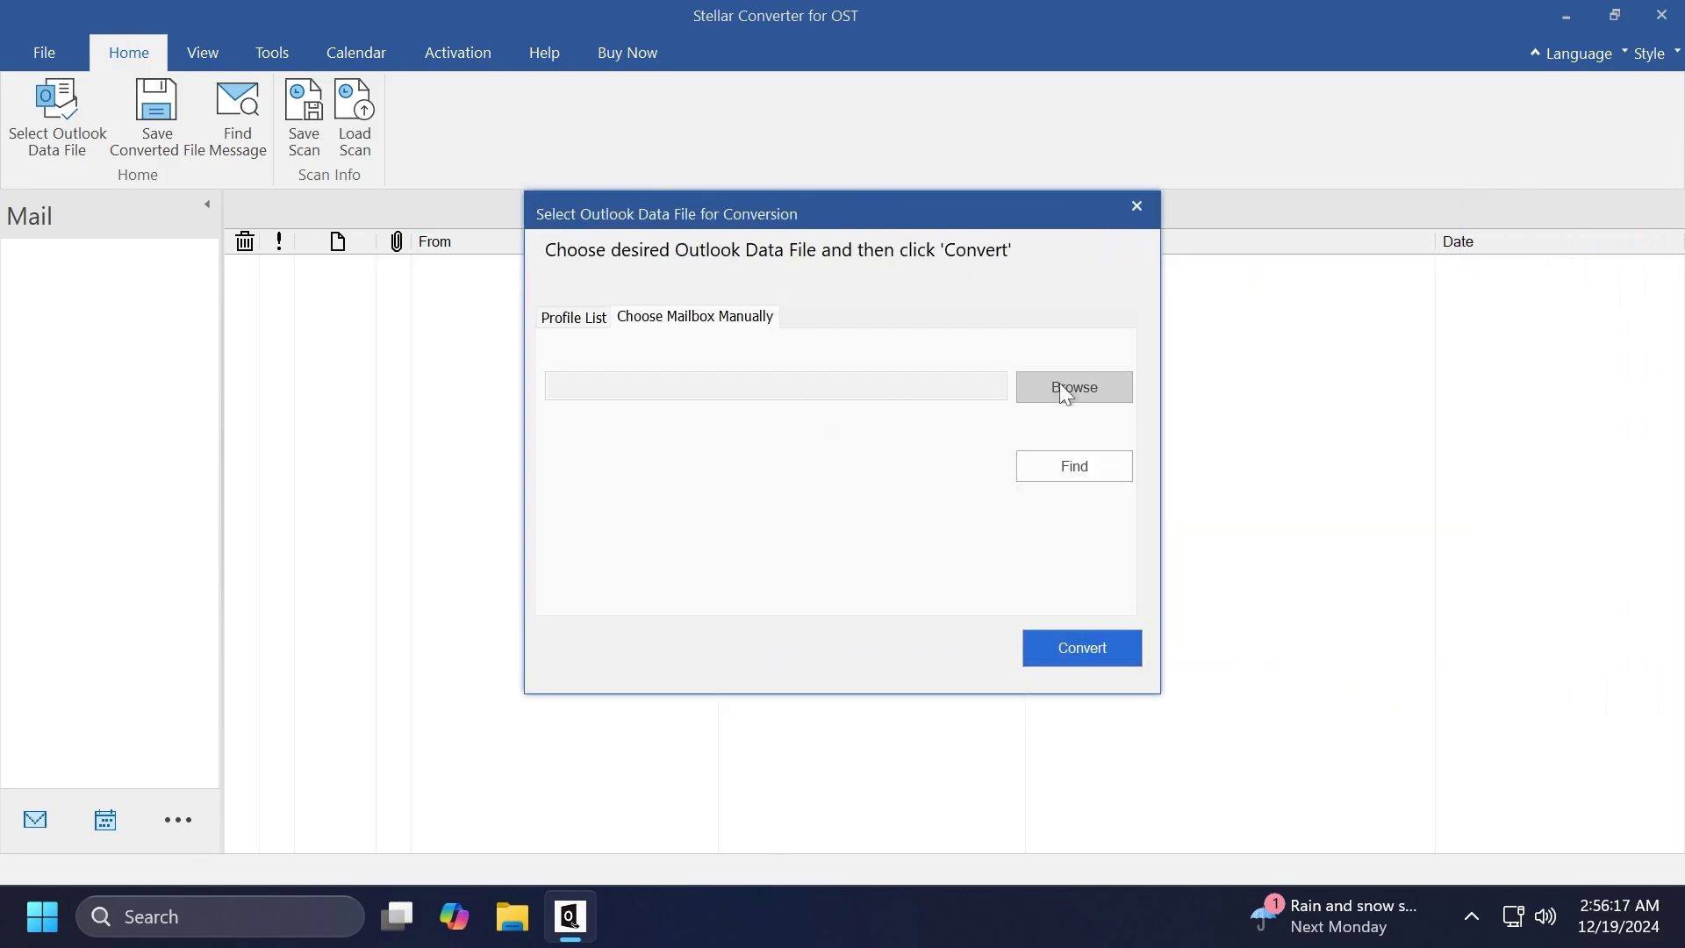
left_click(1062, 385)
left_click(562, 430)
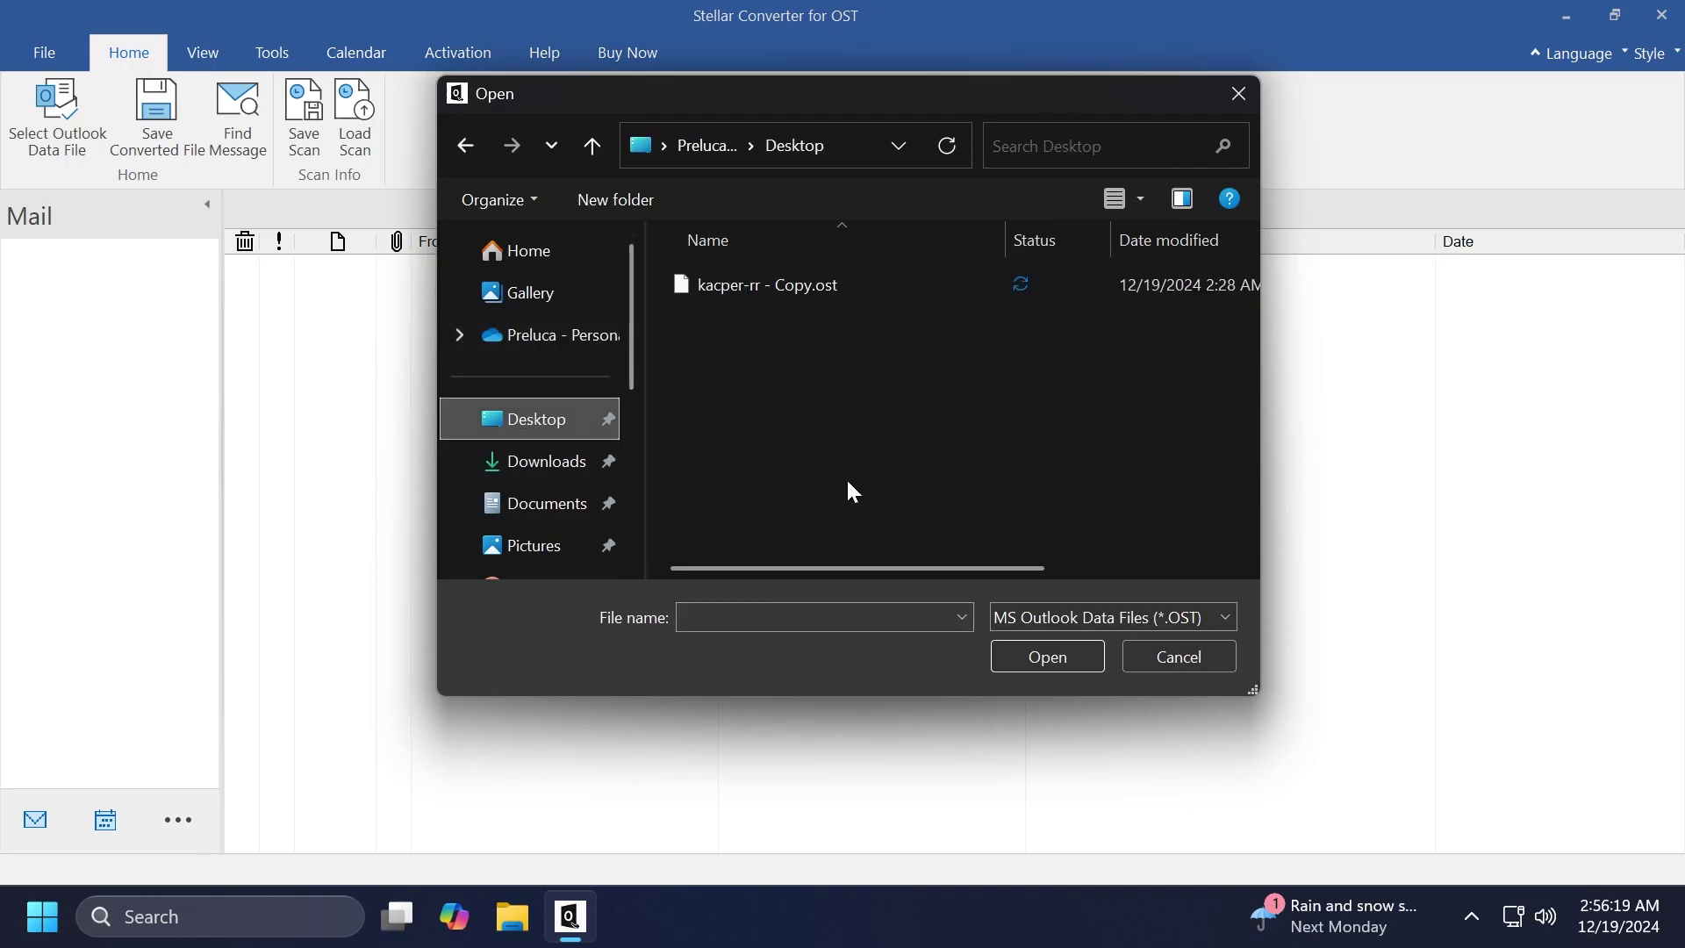
left_click(764, 287)
left_click(1048, 657)
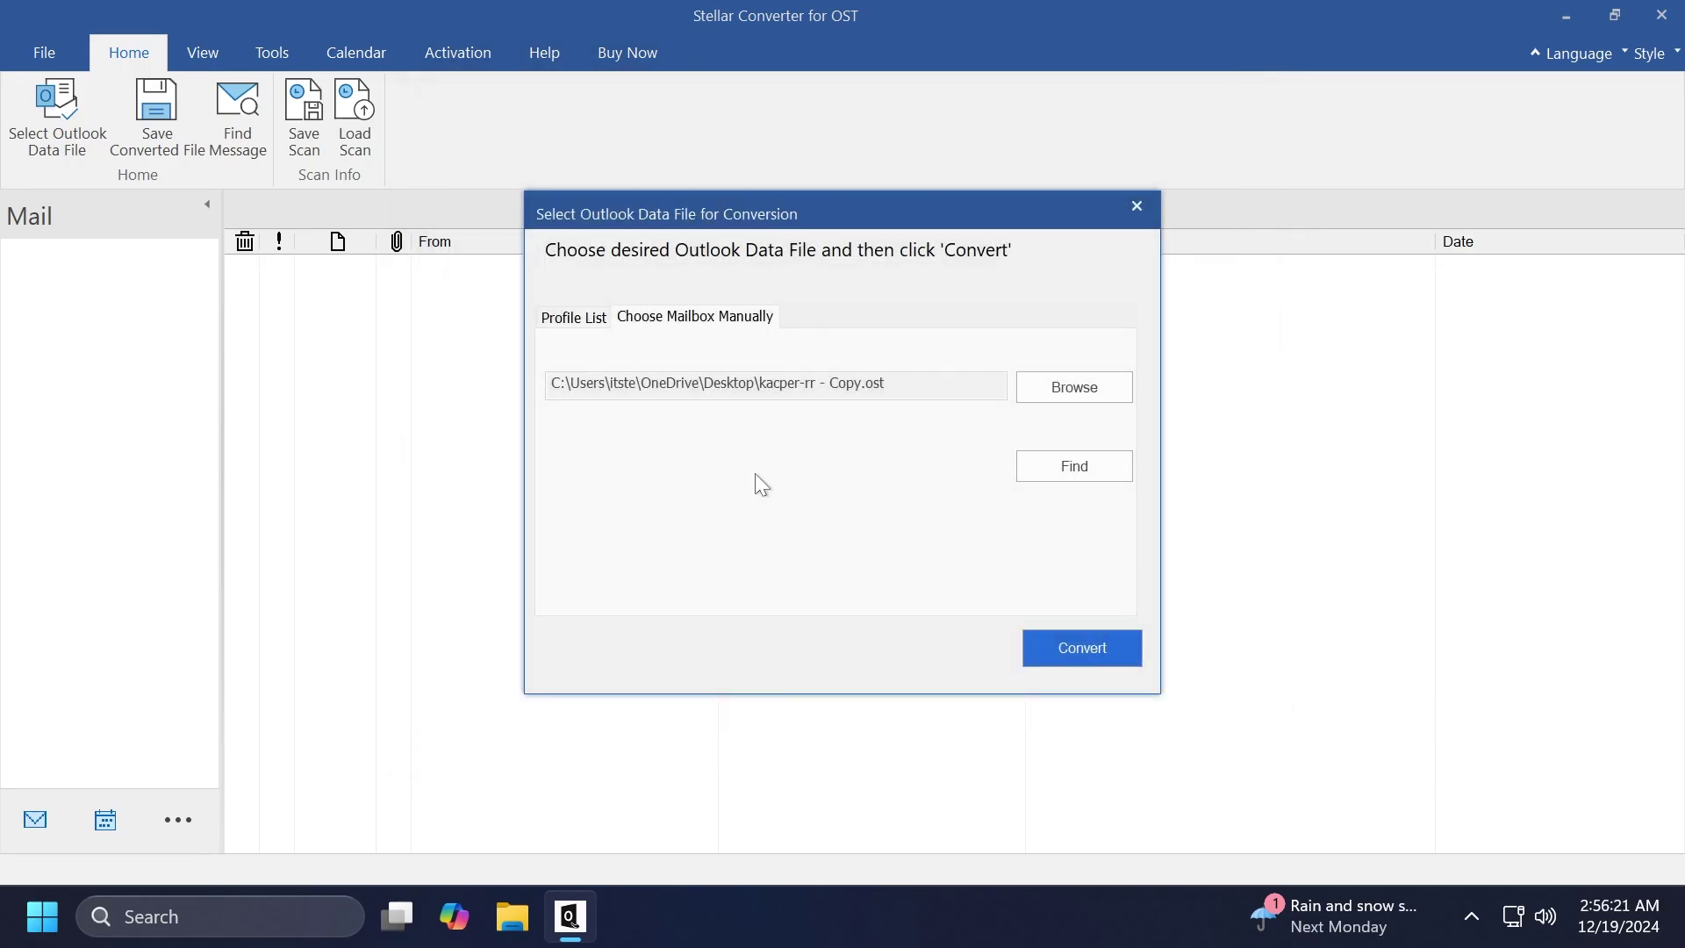
Step: Convert kacper-rr - Copy.ost, loading its 49 mail items for preview
left_click(1070, 647)
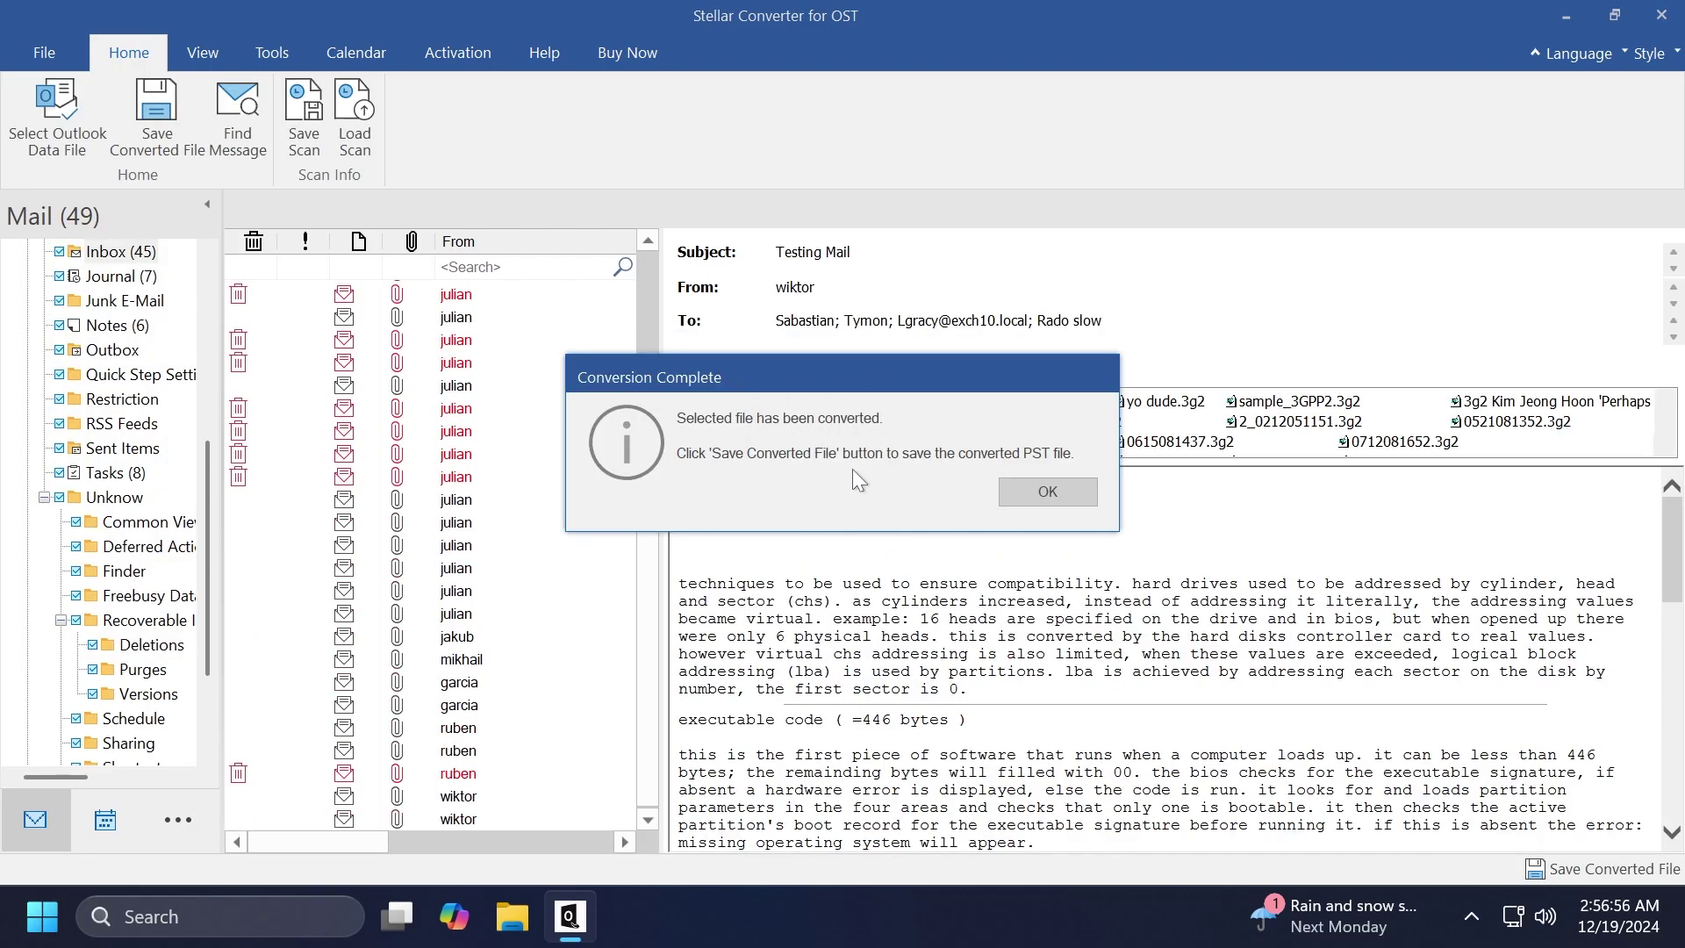
left_click_drag(920, 385, 735, 367)
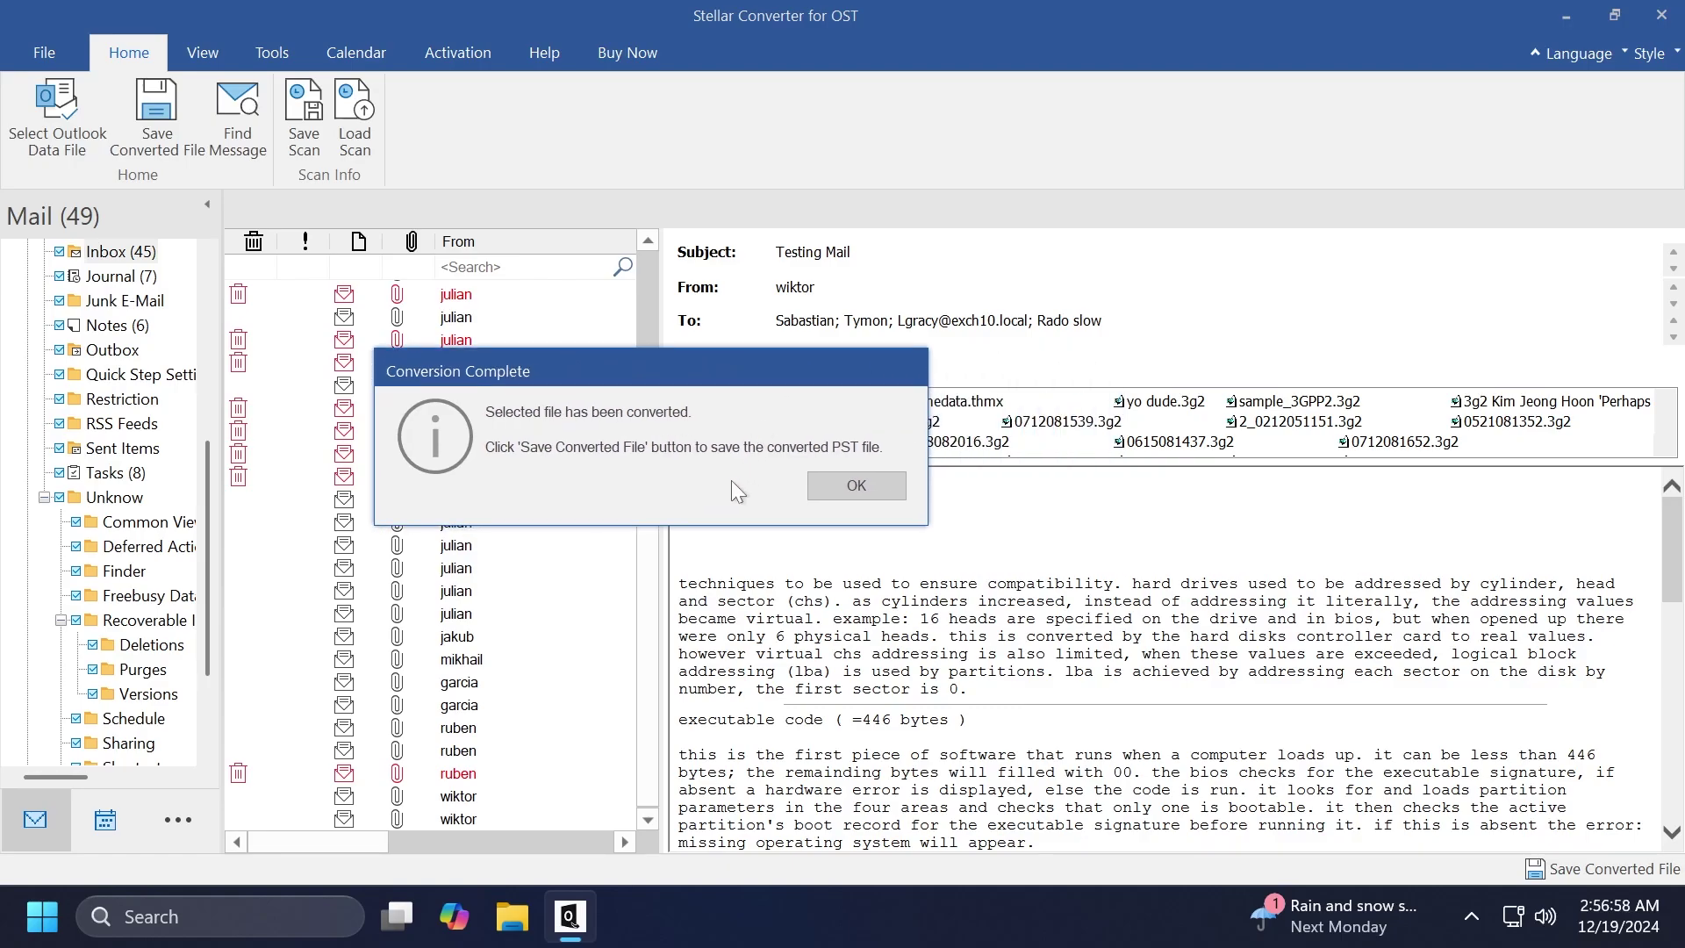
Step: Dismiss the completion message and preview the 'testing expert' and 'Testing Mail 1362.' messages
left_click(858, 486)
scroll(129, 434, "down", 2)
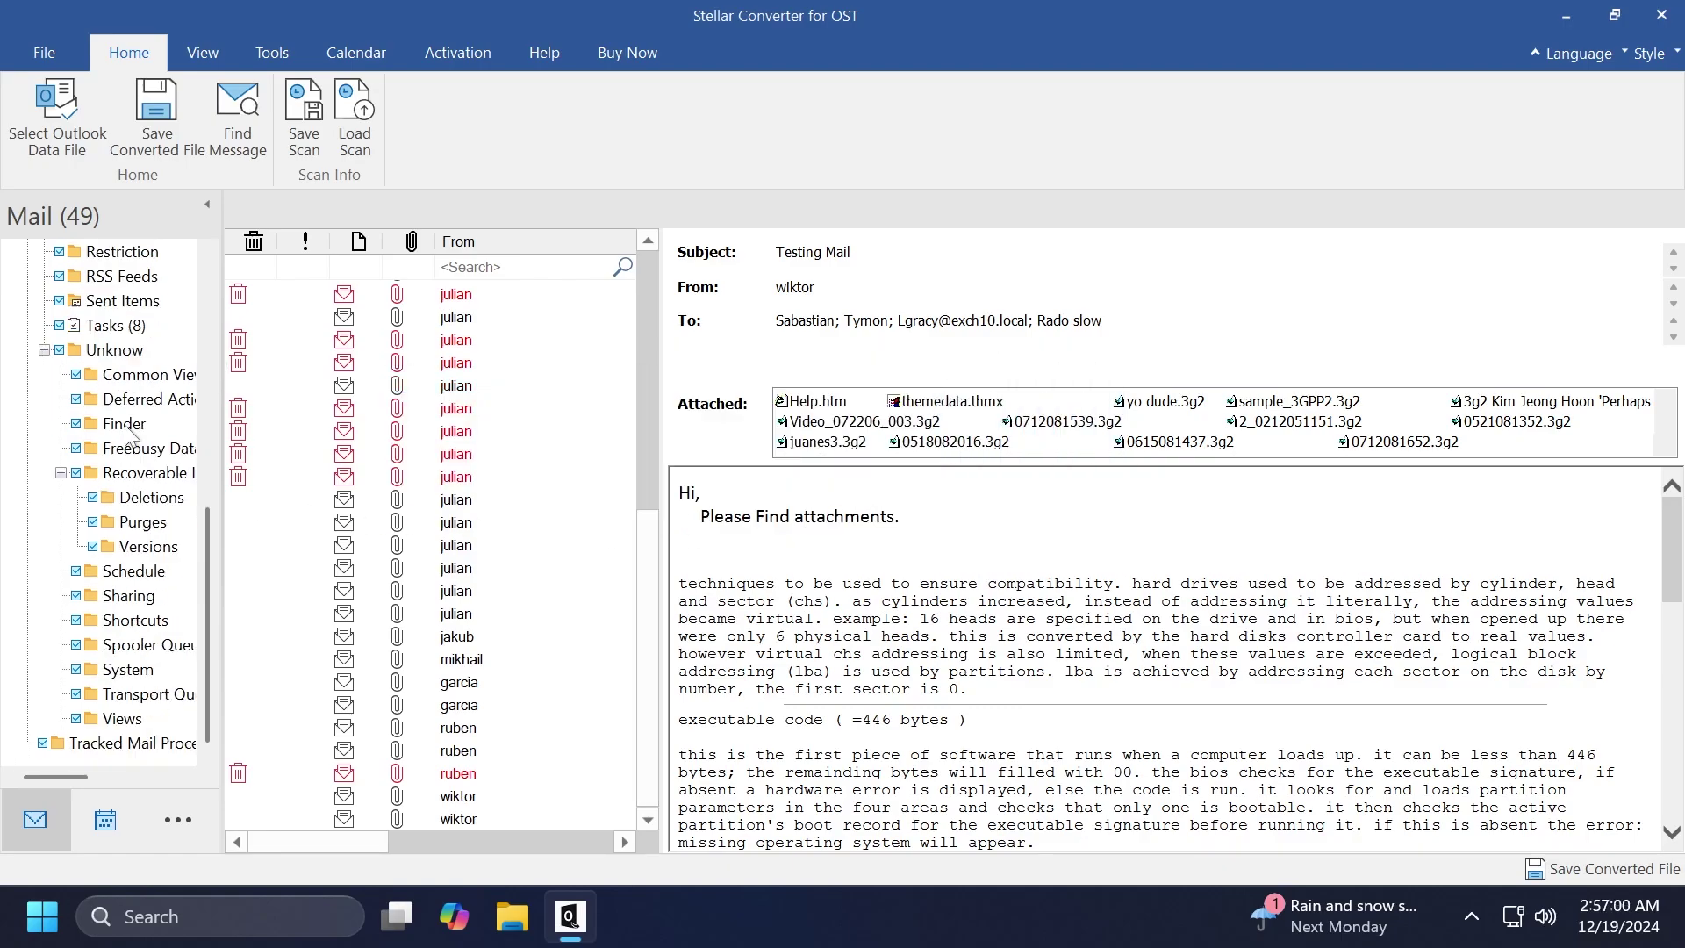
scroll(129, 434, "up", 7)
scroll(129, 434, "up", 1)
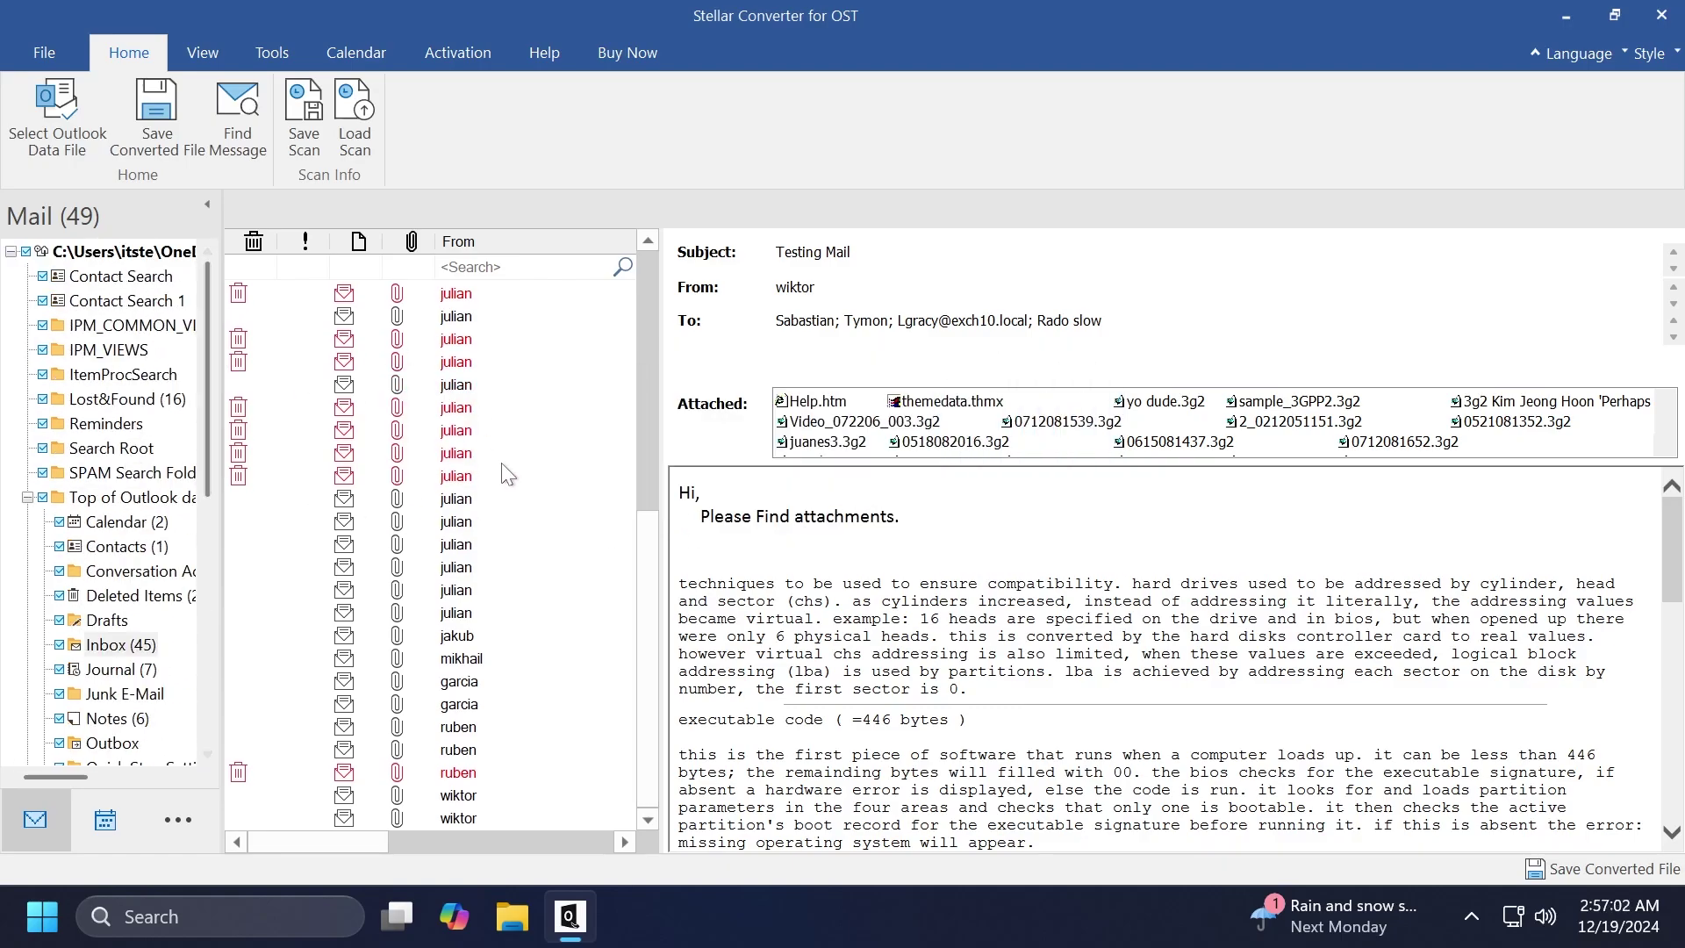
scroll(502, 474, "down", 8)
left_click(441, 410)
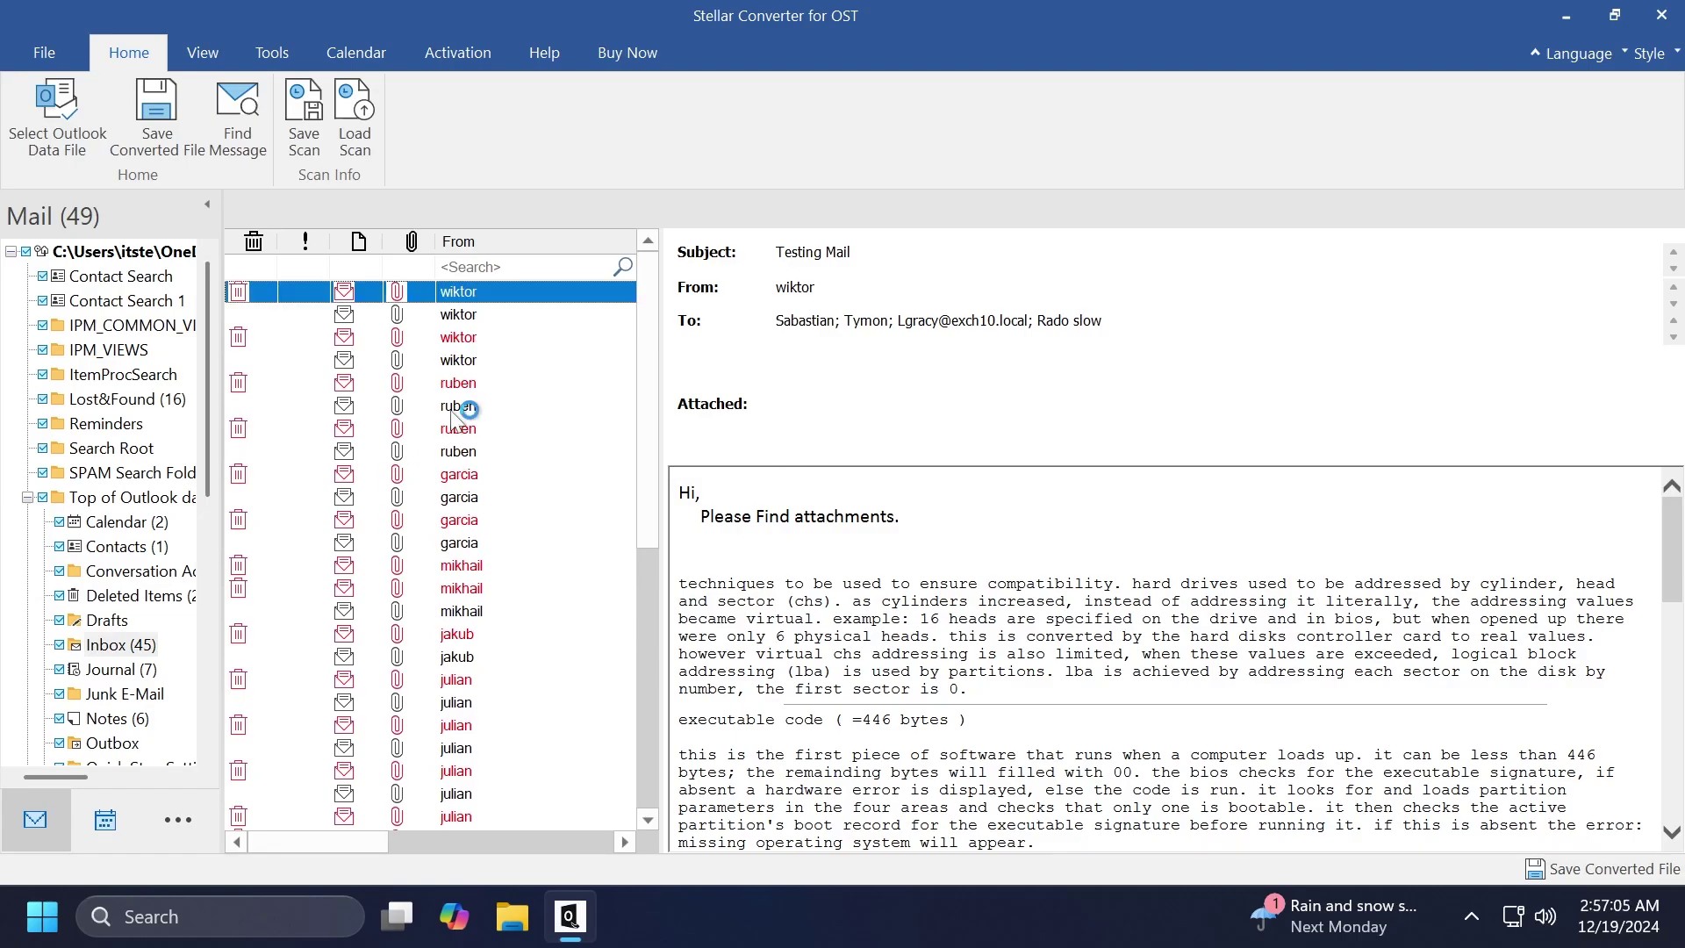
left_click(831, 534)
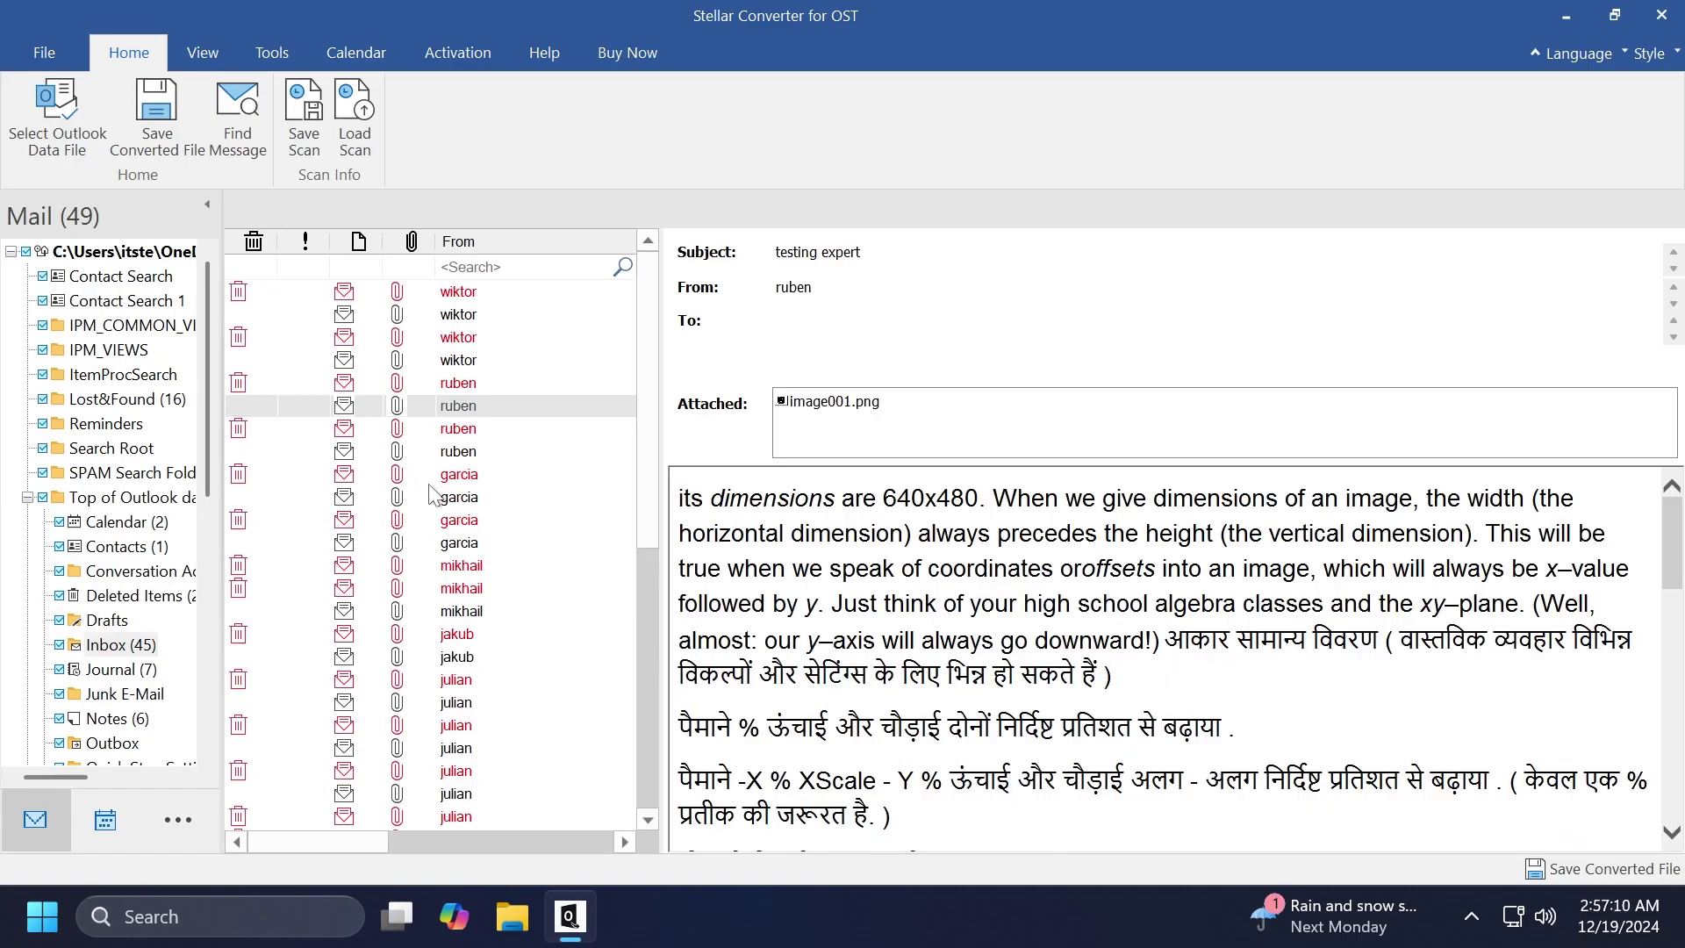
left_click(465, 520)
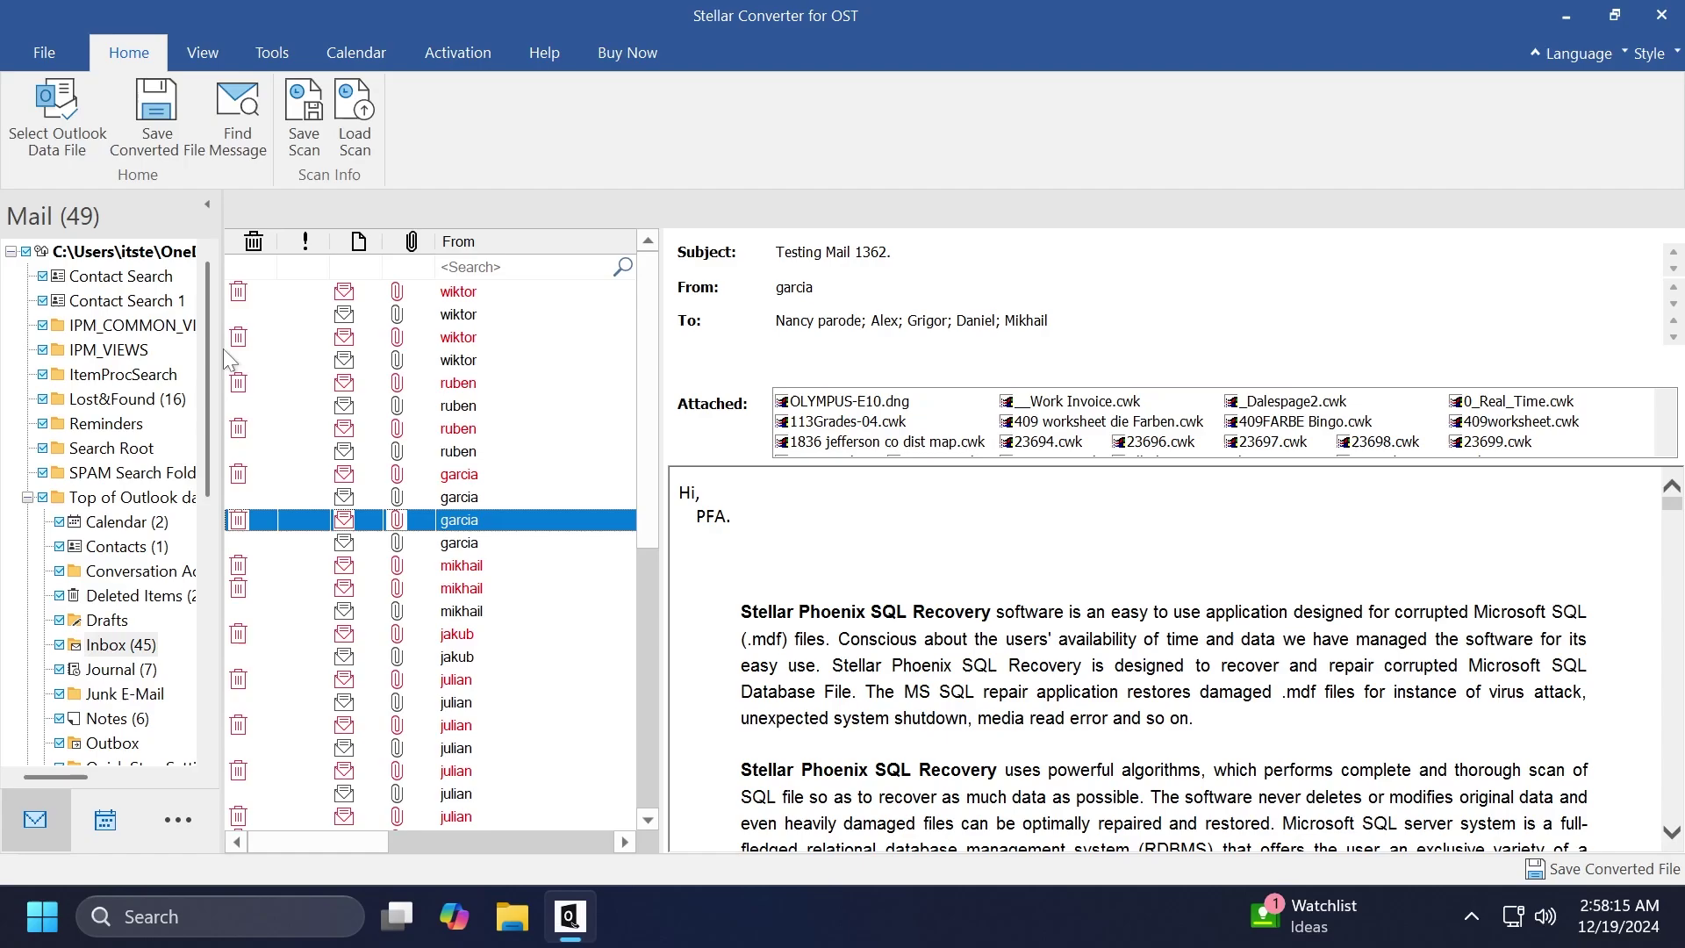
Step: Check the Drafts, Notes and Outbox folders, then bring up Save Converted File with PST format
scroll(111, 487, "down", 4)
scroll(112, 487, "up", 2)
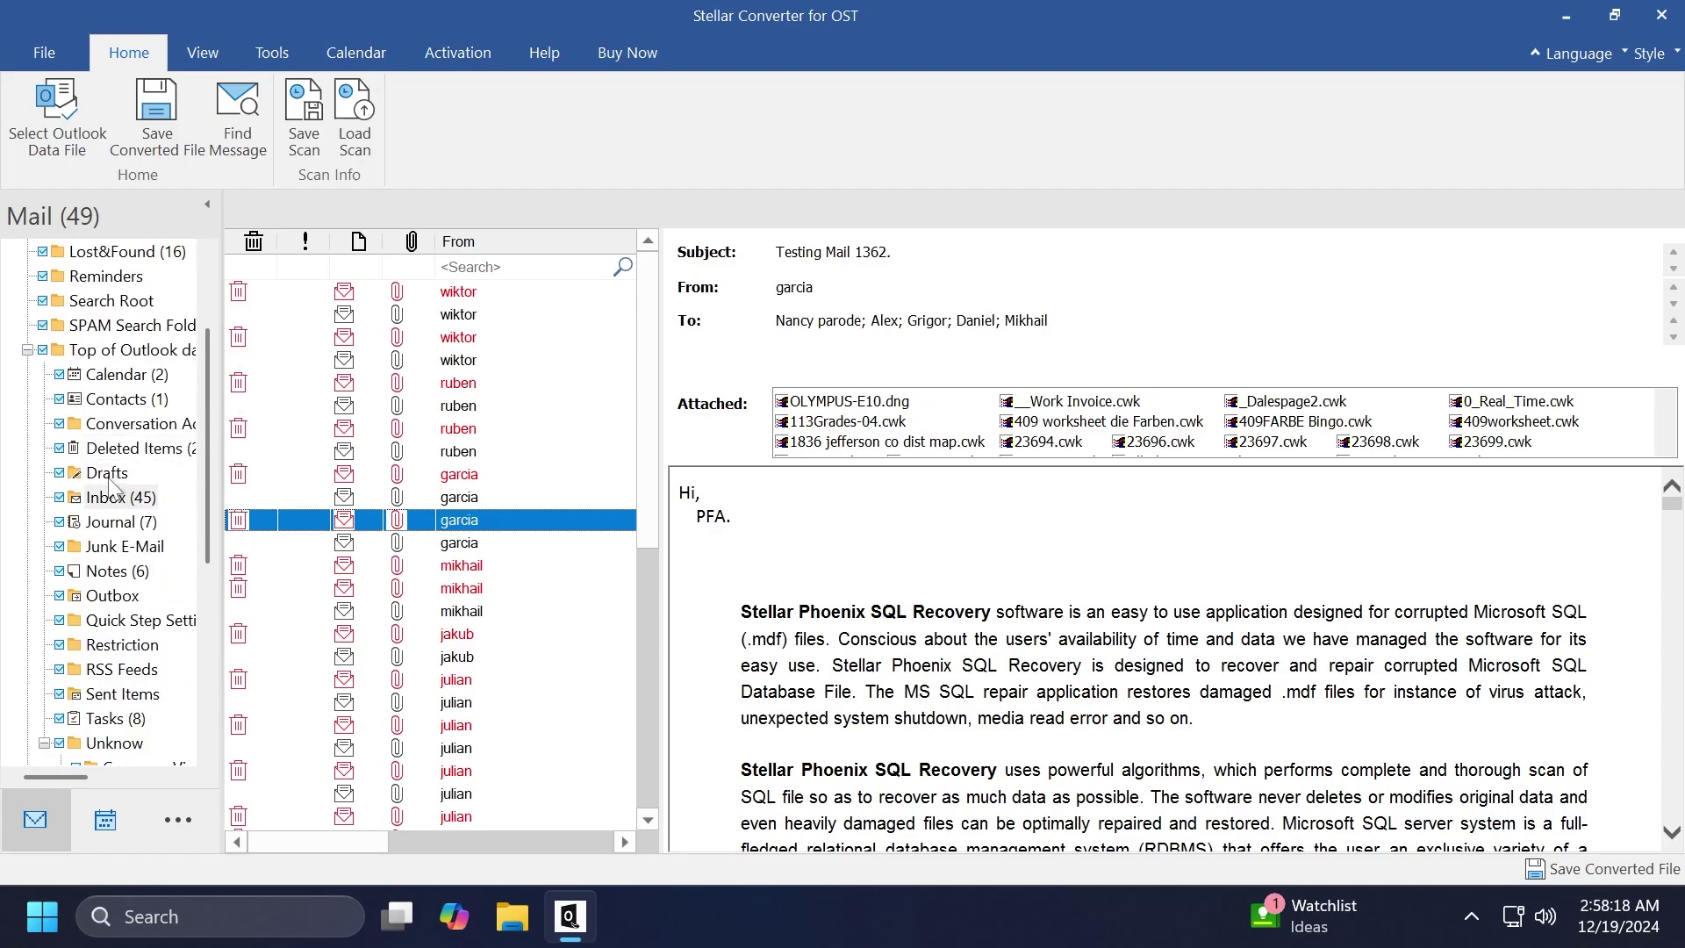
left_click(109, 479)
left_click(112, 570)
left_click(114, 600)
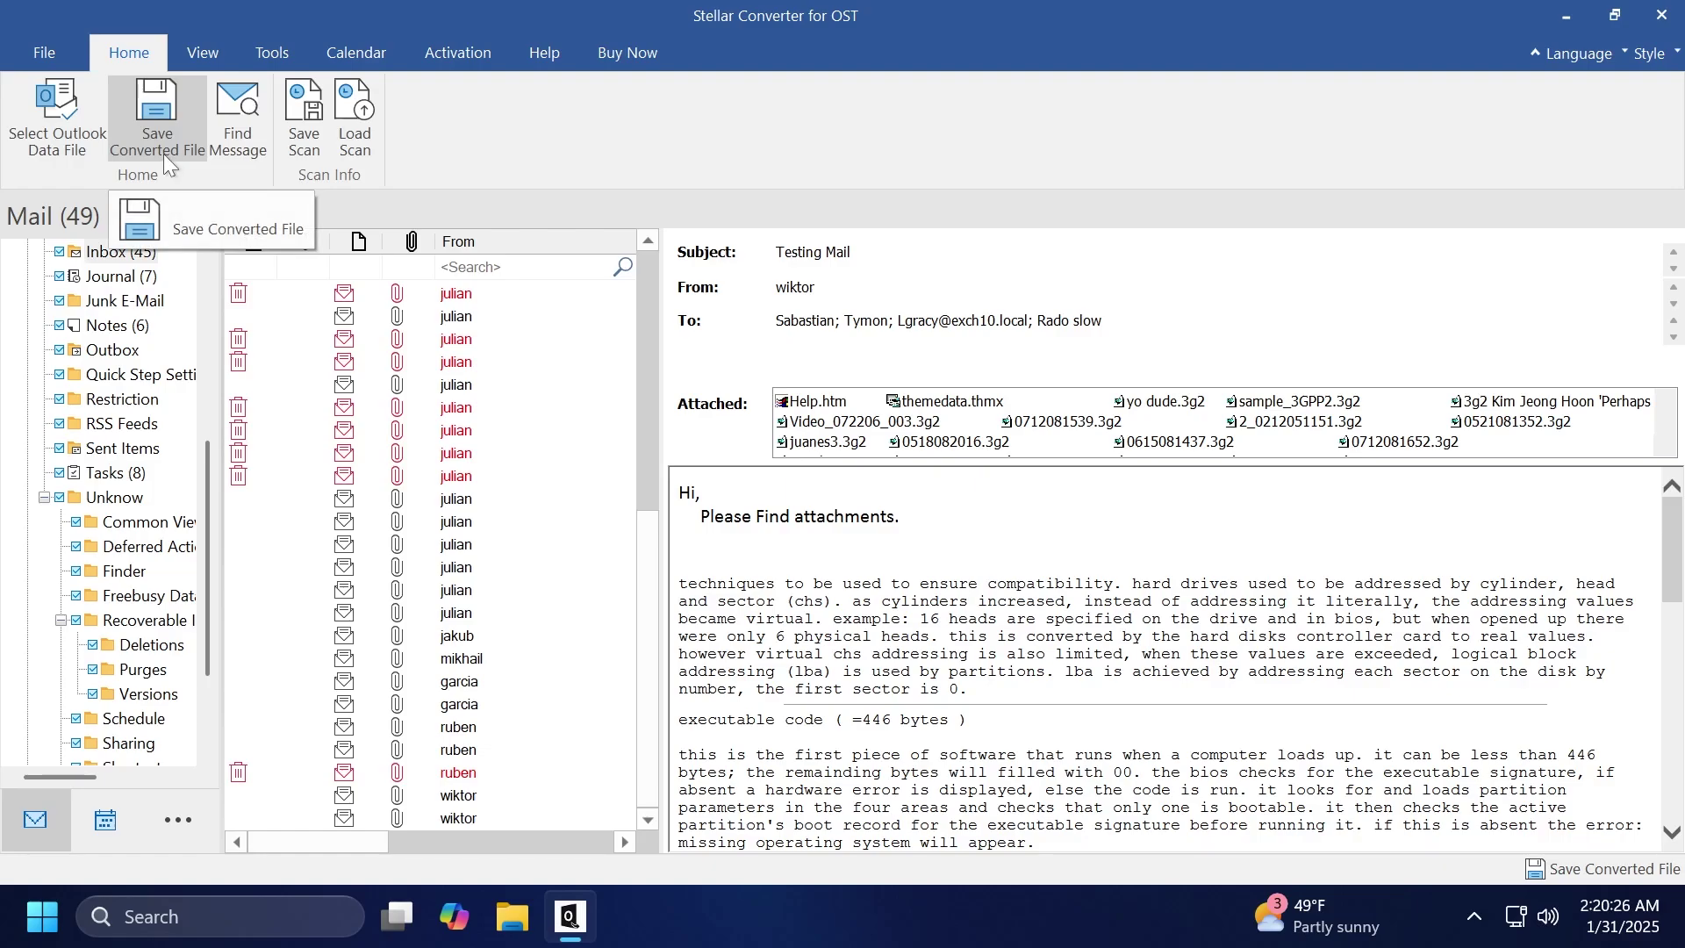
left_click(145, 126)
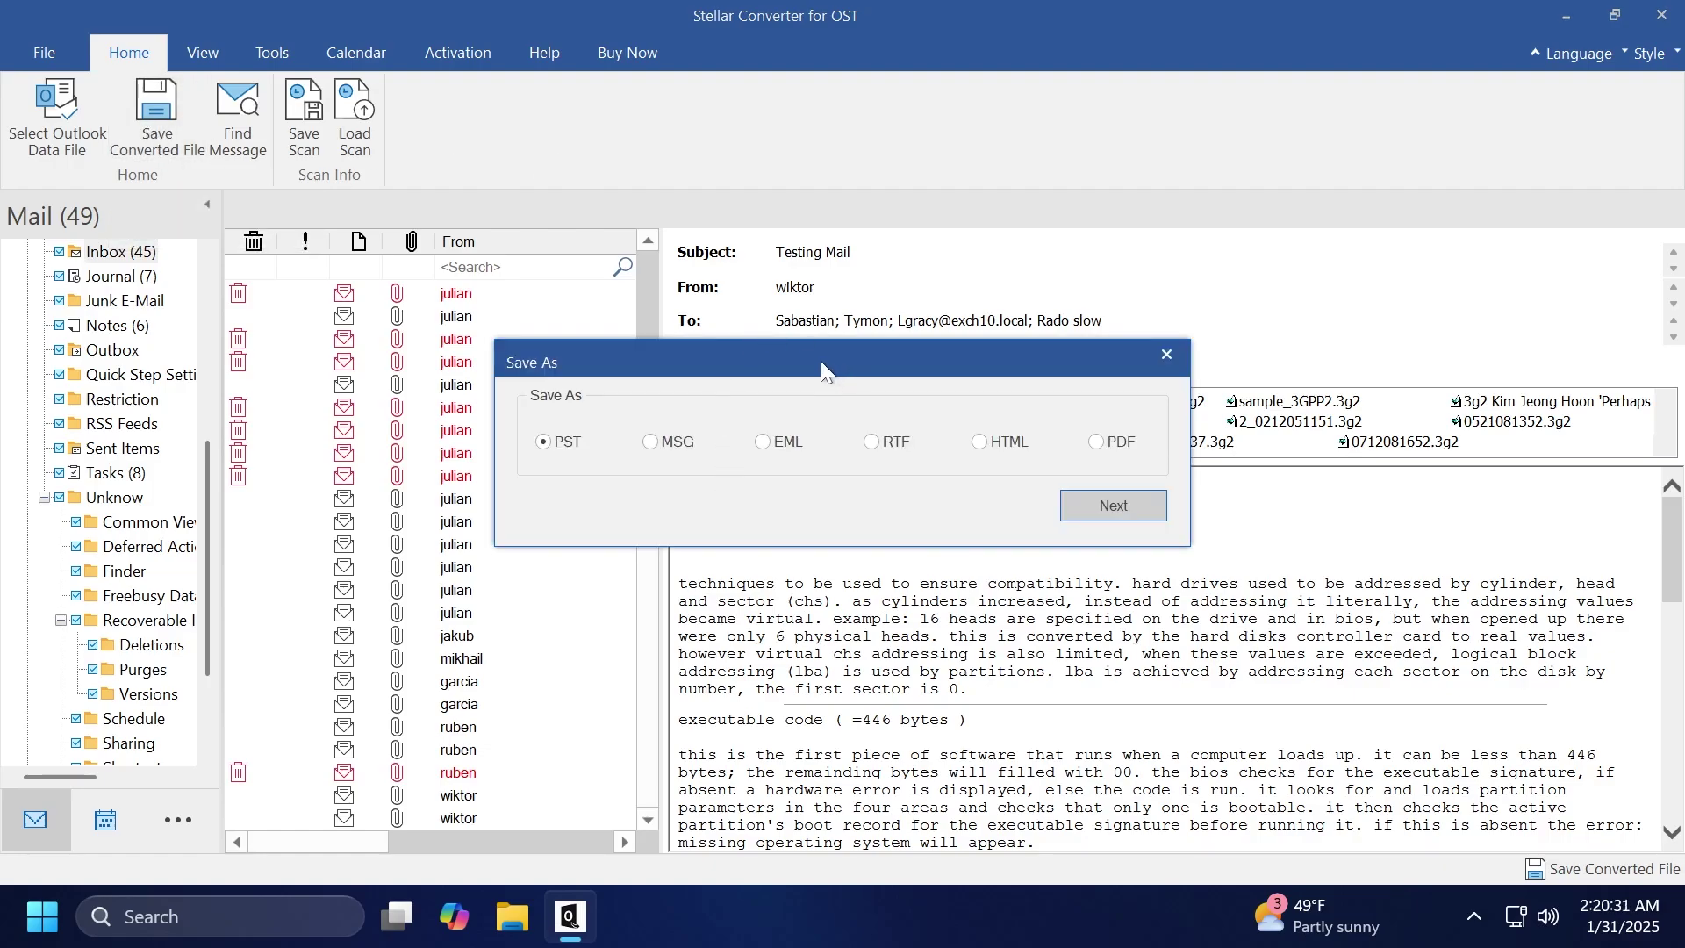
left_click_drag(821, 362, 816, 381)
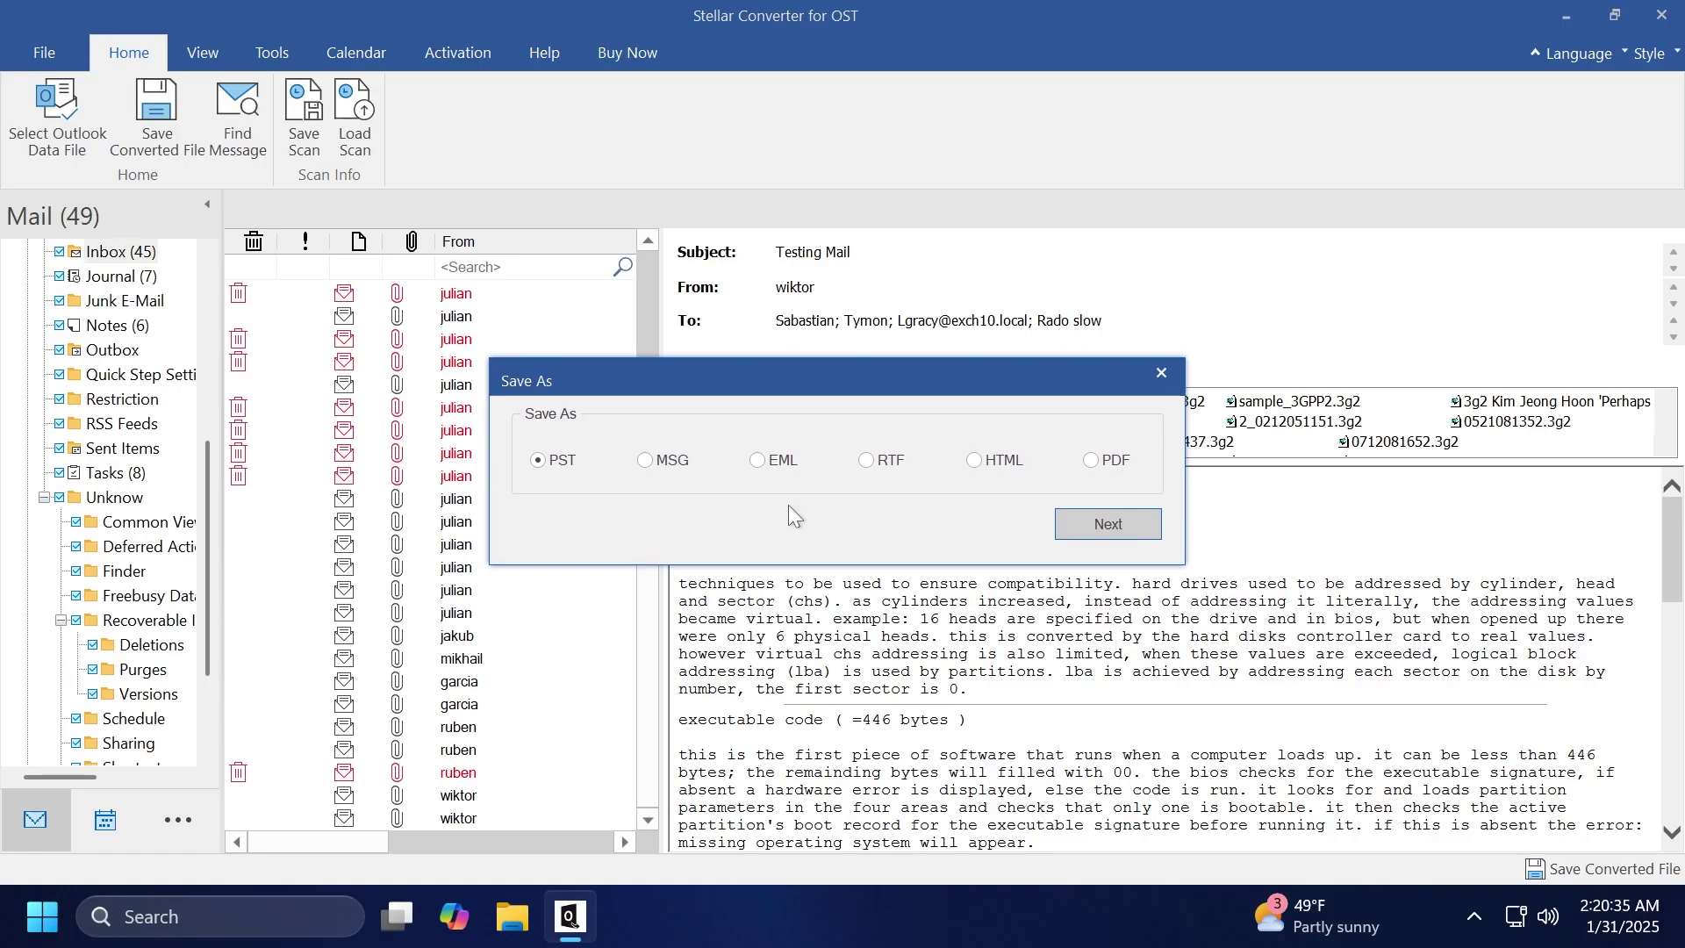
key("super+s")
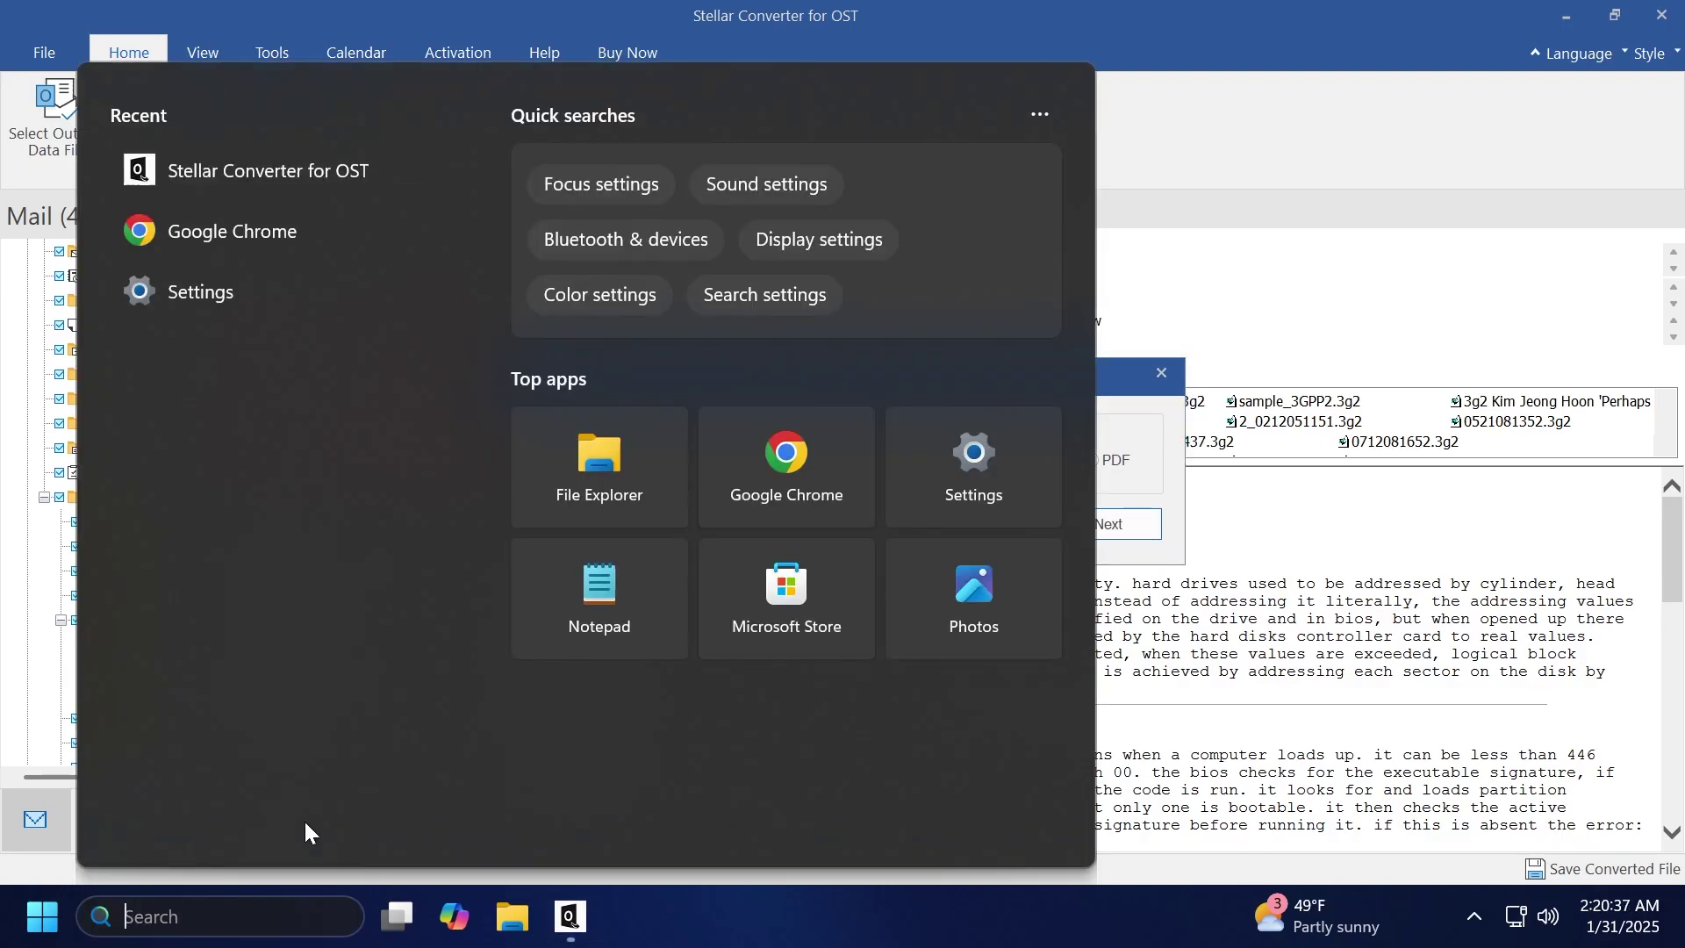
type("out")
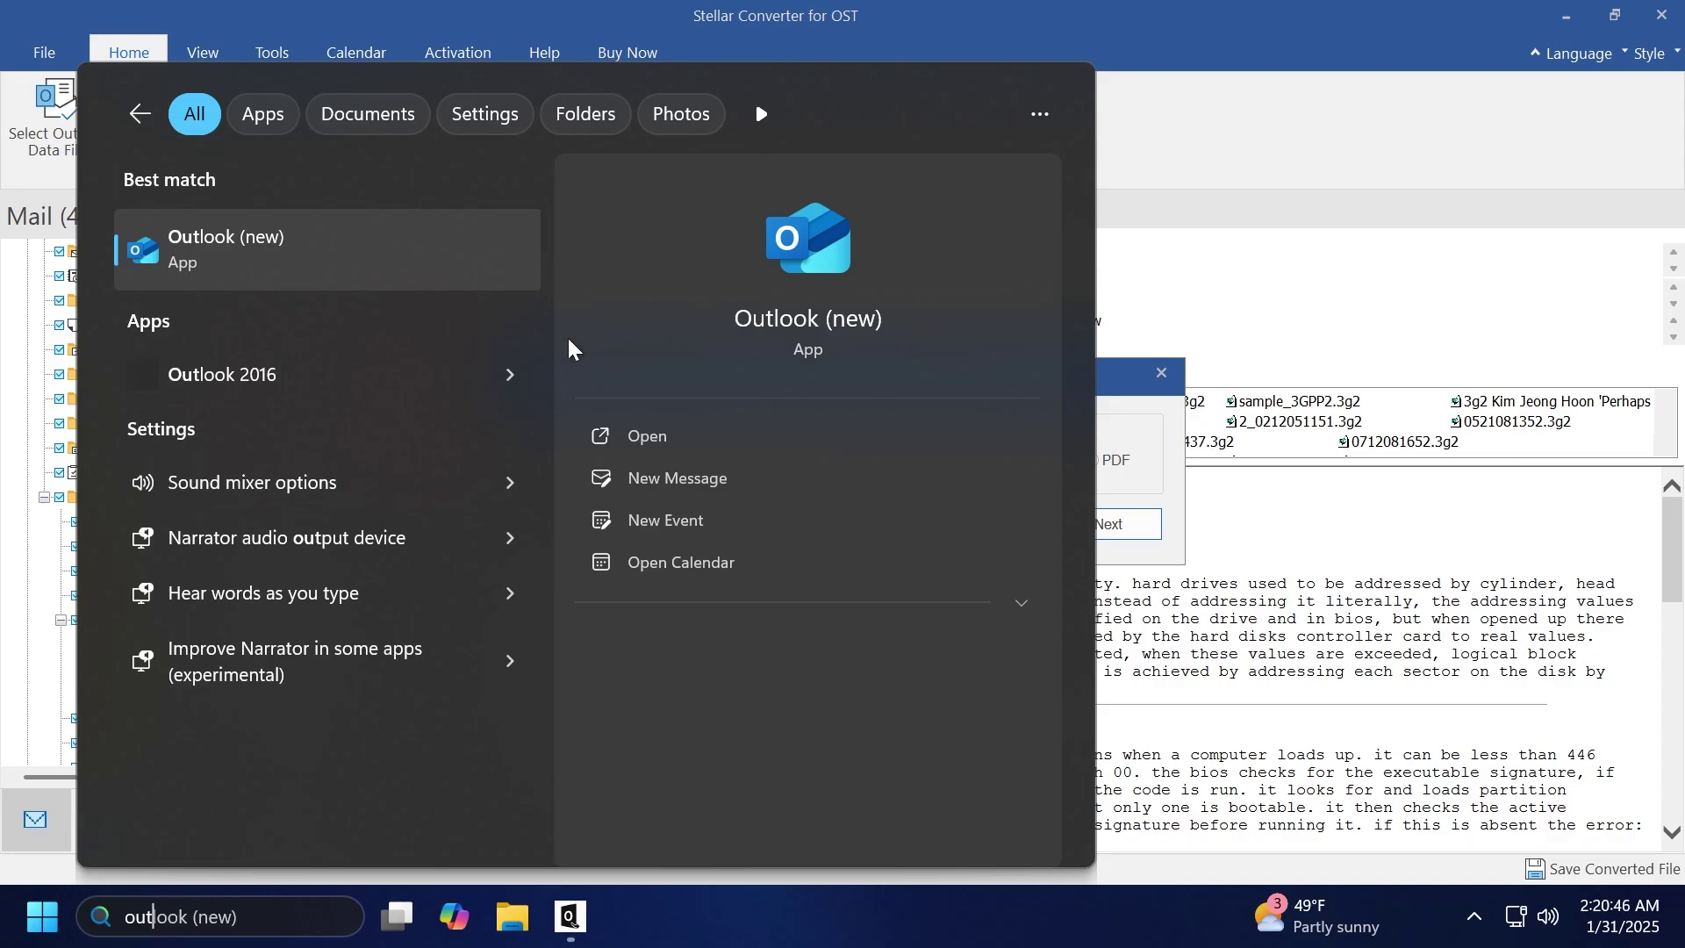
left_click(1139, 419)
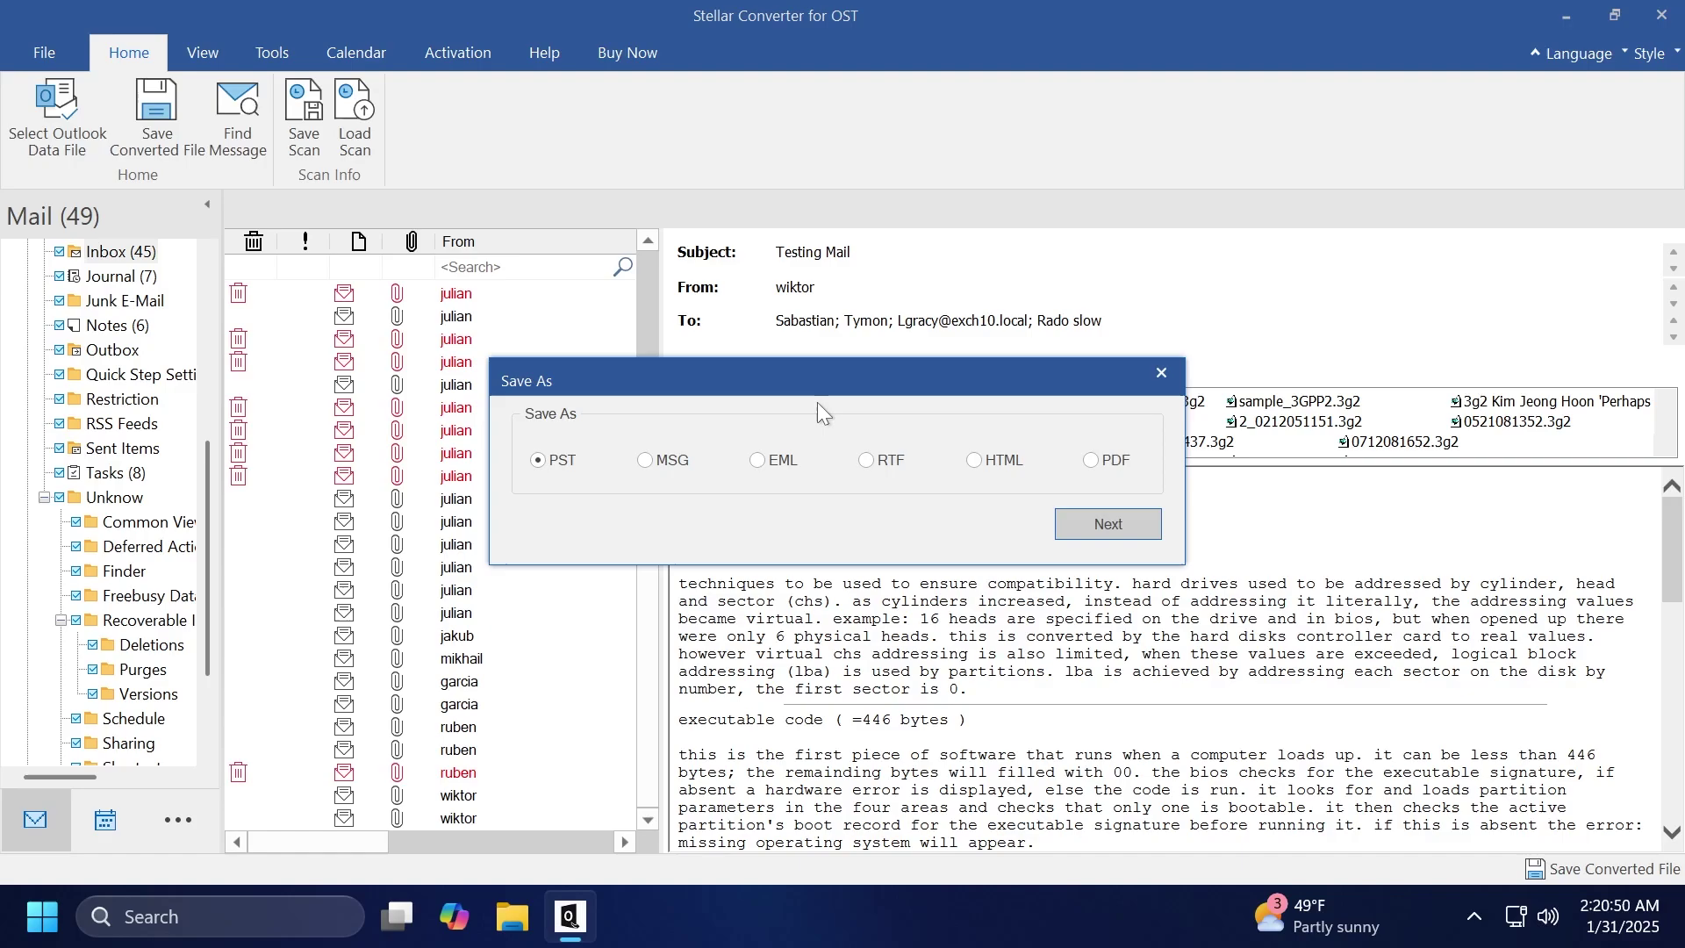
key("super")
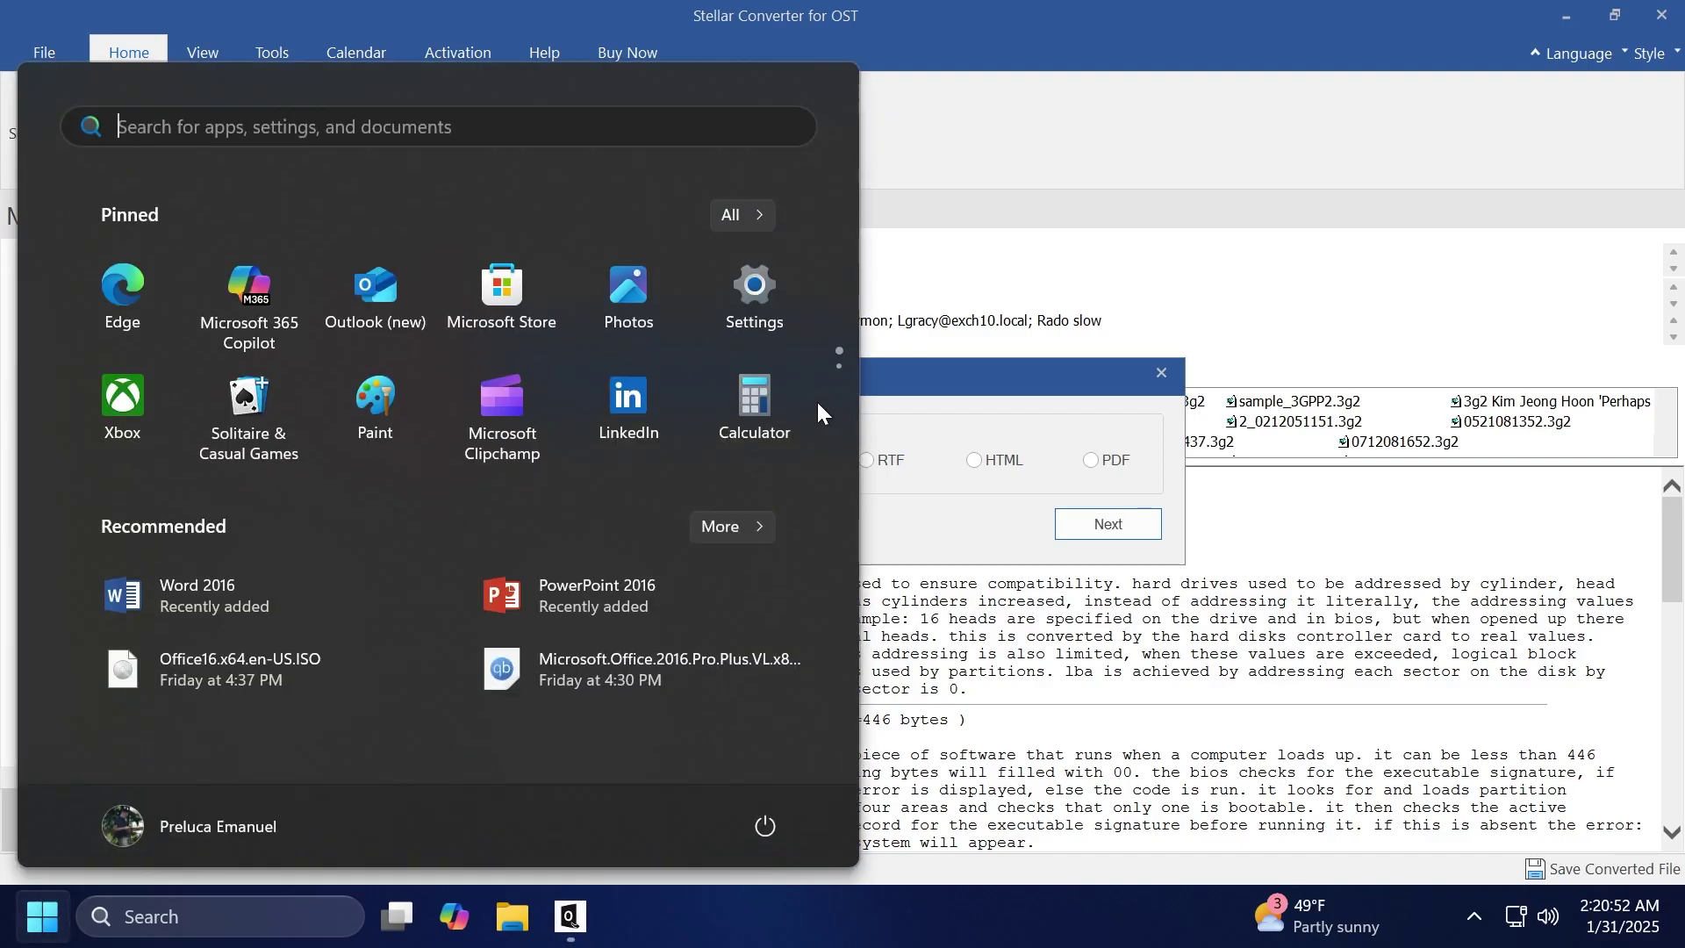
type("outlook")
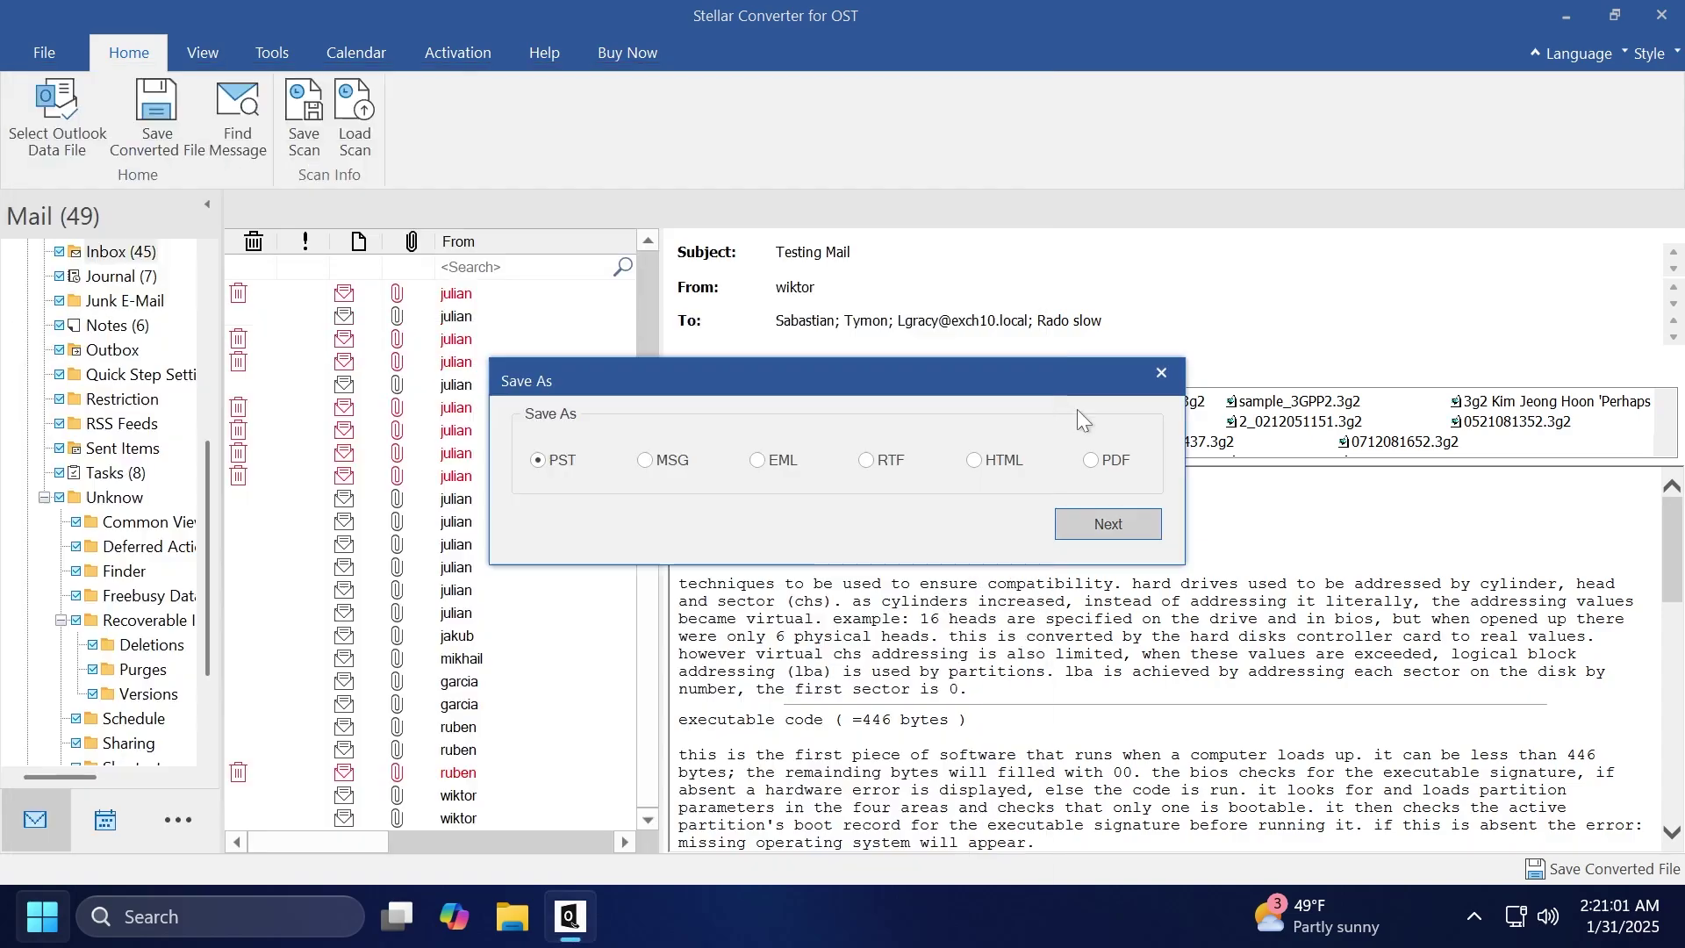
left_click(1077, 409)
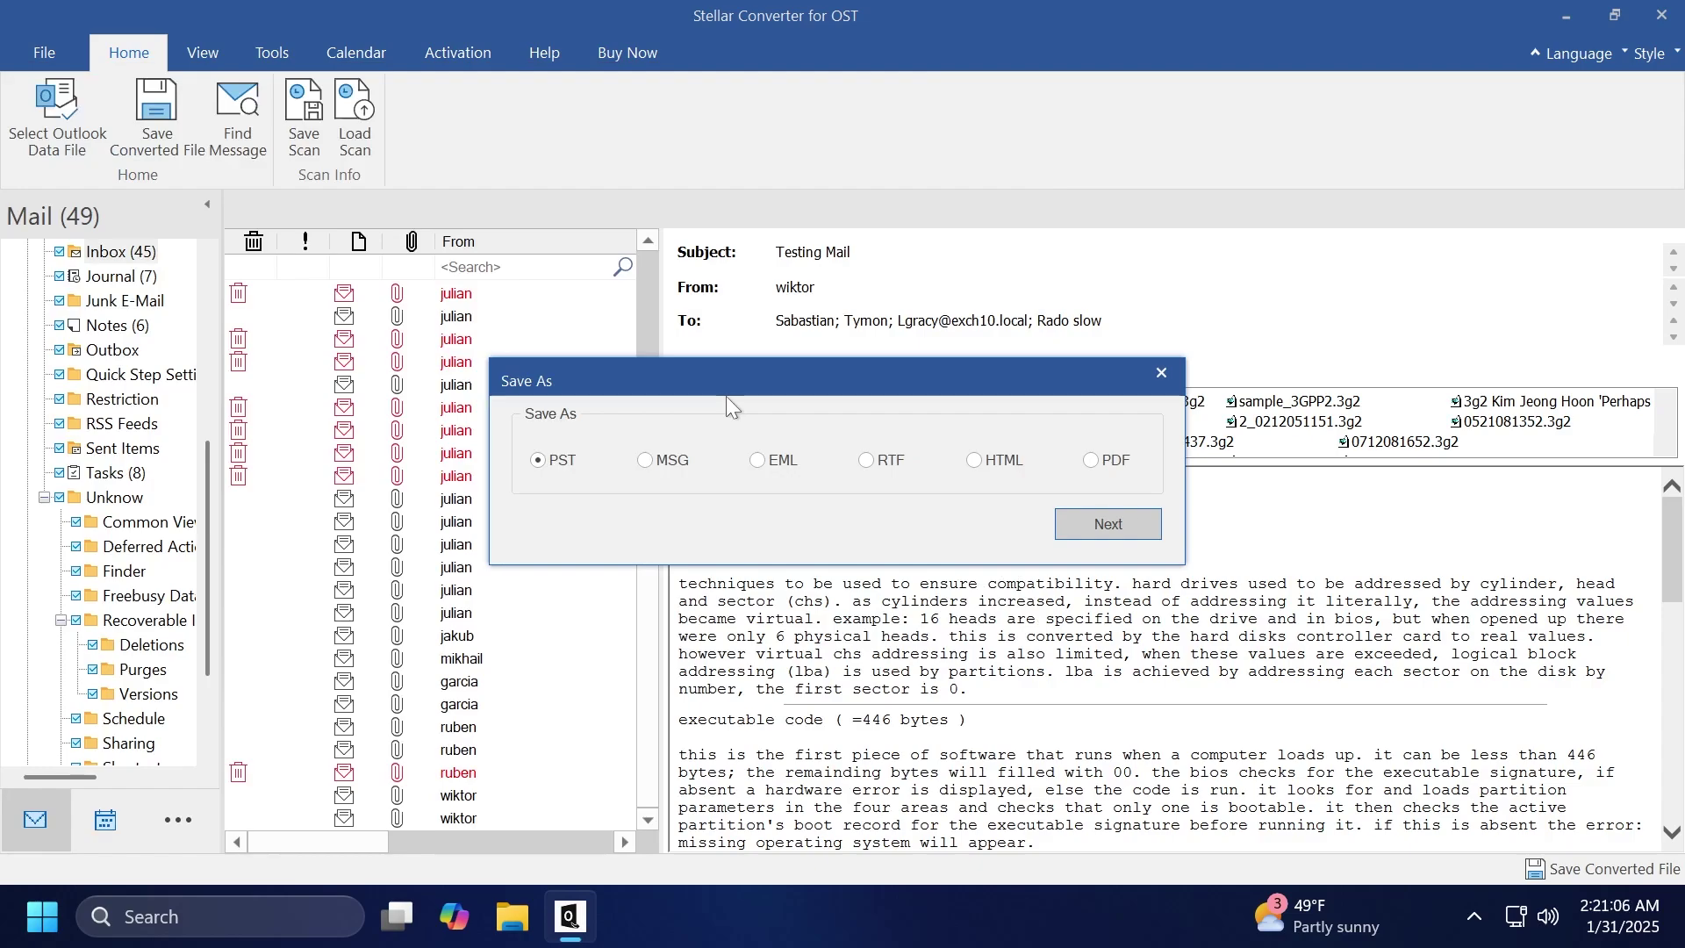
Step: Save as PST to the Desktop with Recover Deleted Items and Auto split PST turned off
left_click_drag(725, 396, 720, 399)
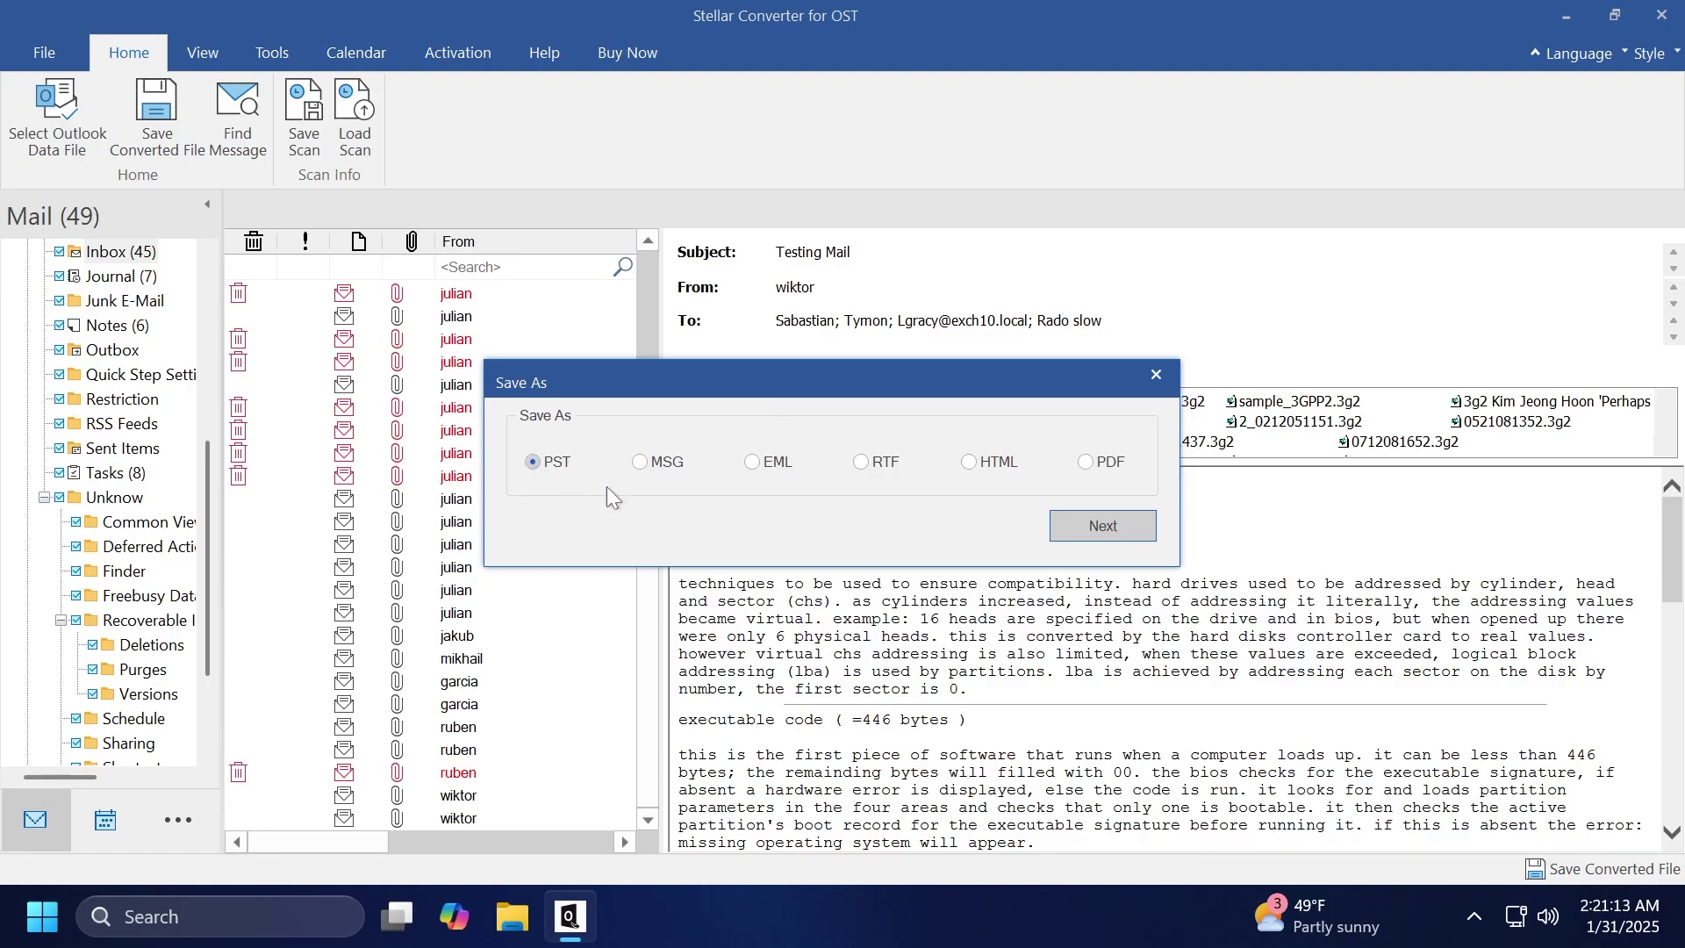
left_click(1067, 526)
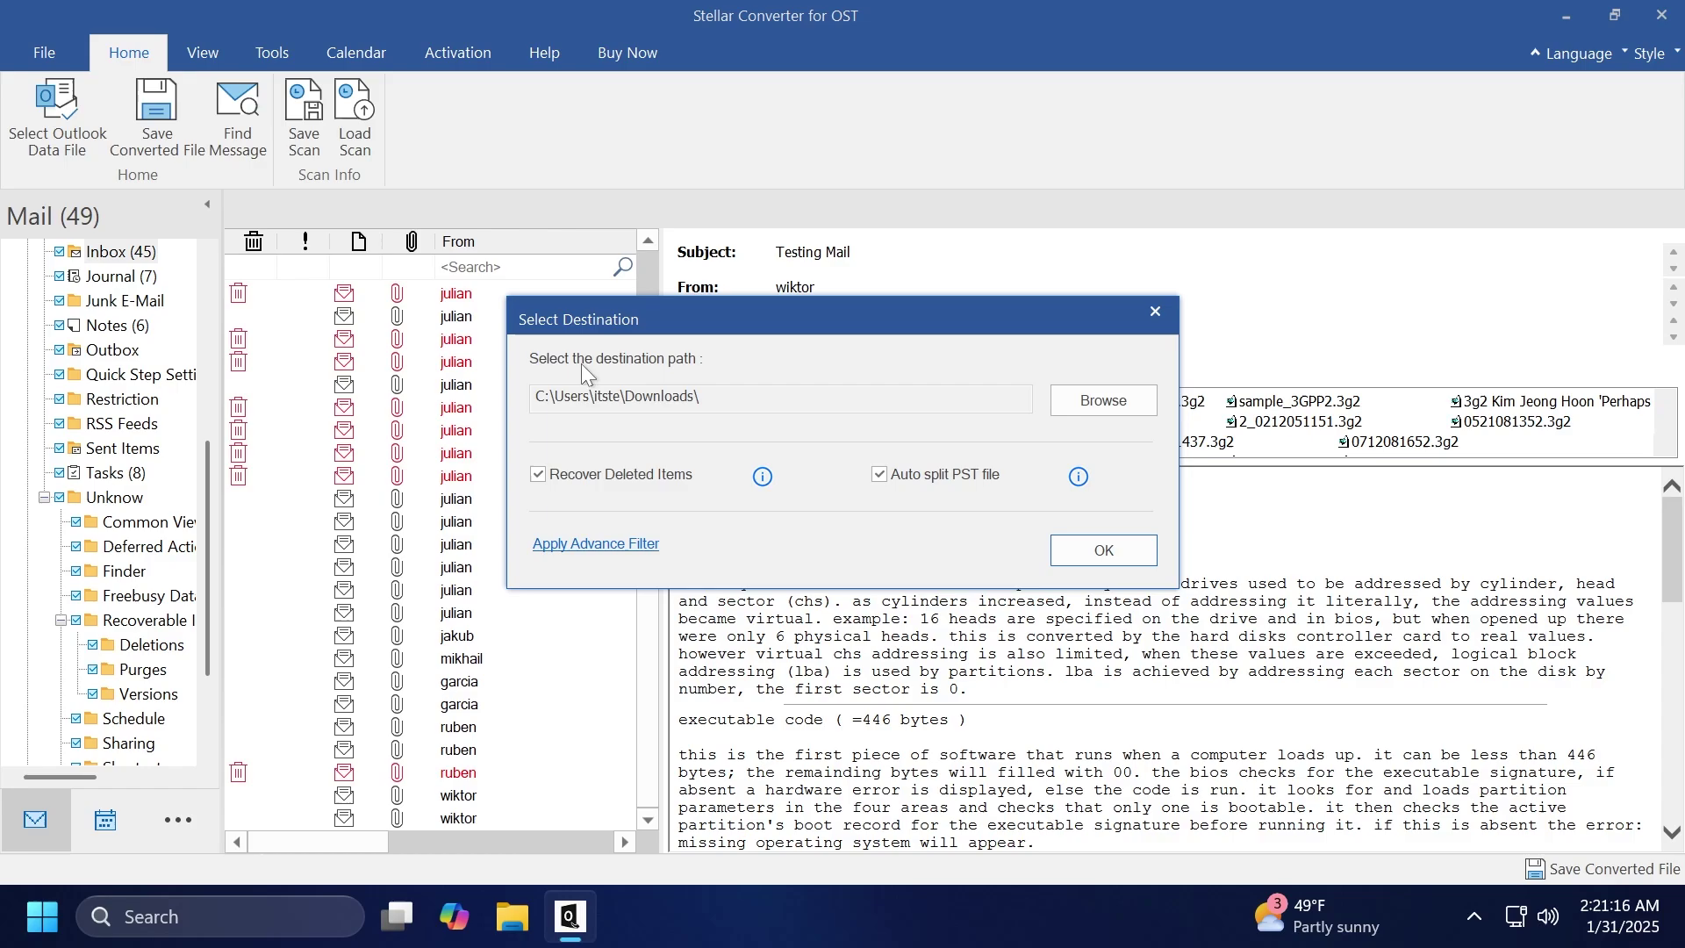
left_click(1103, 400)
left_click(698, 361)
left_click(867, 606)
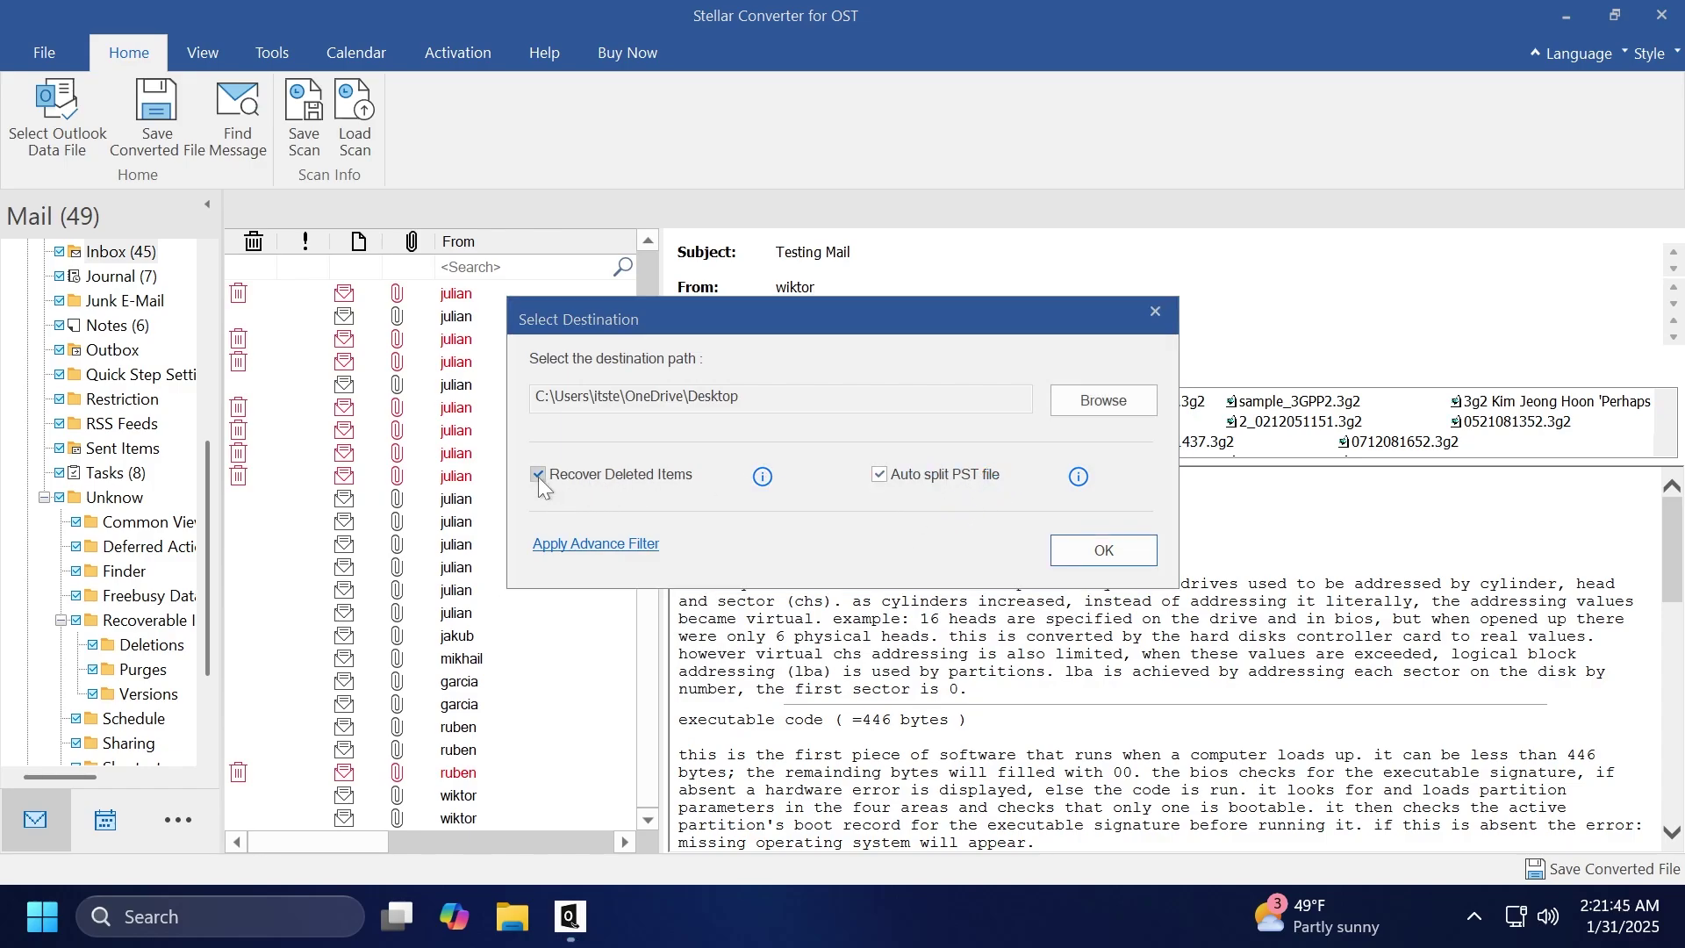
left_click(538, 474)
left_click(879, 475)
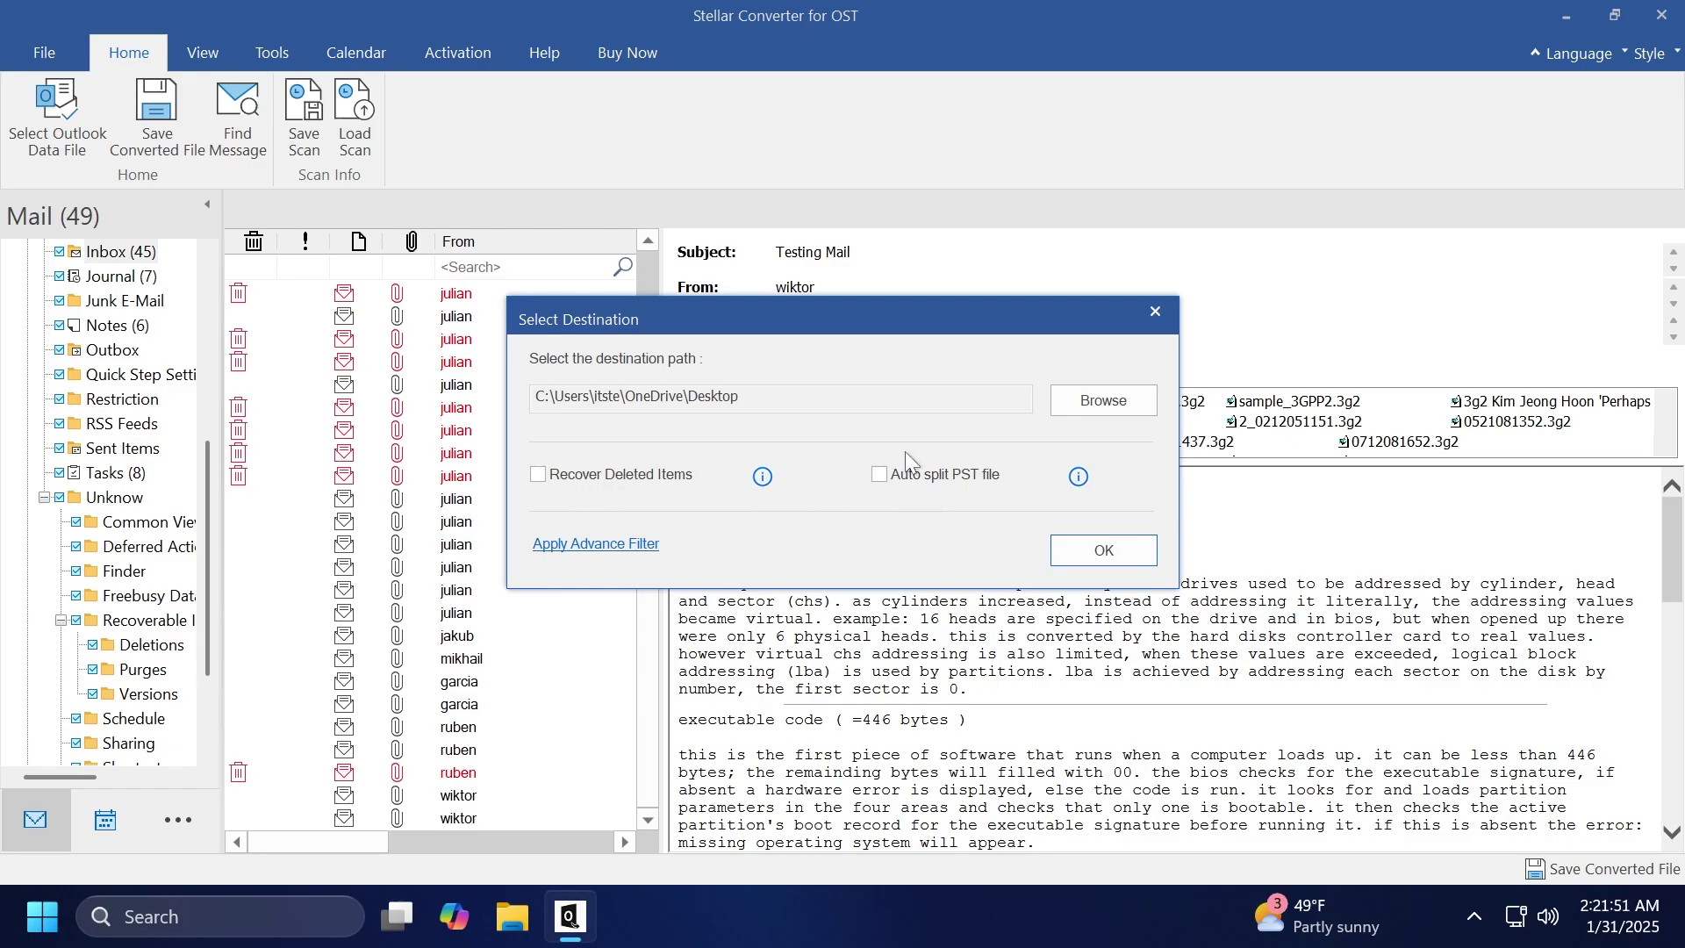
left_click(595, 546)
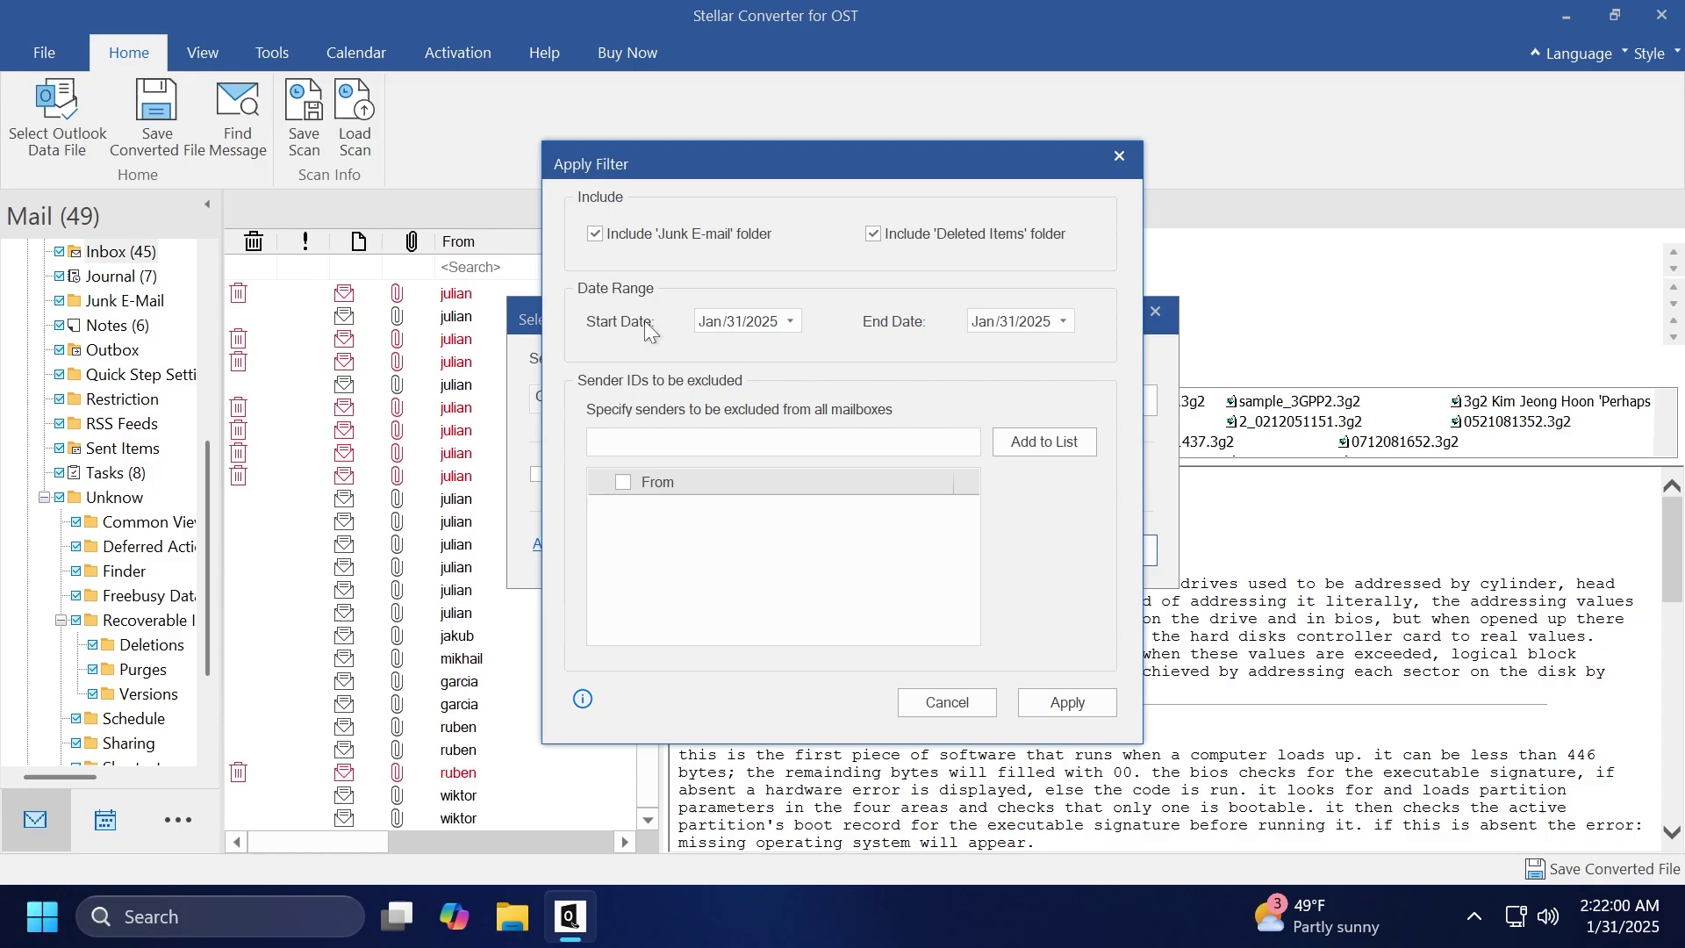
left_click(727, 318)
left_click(837, 294)
left_click_drag(792, 156, 772, 169)
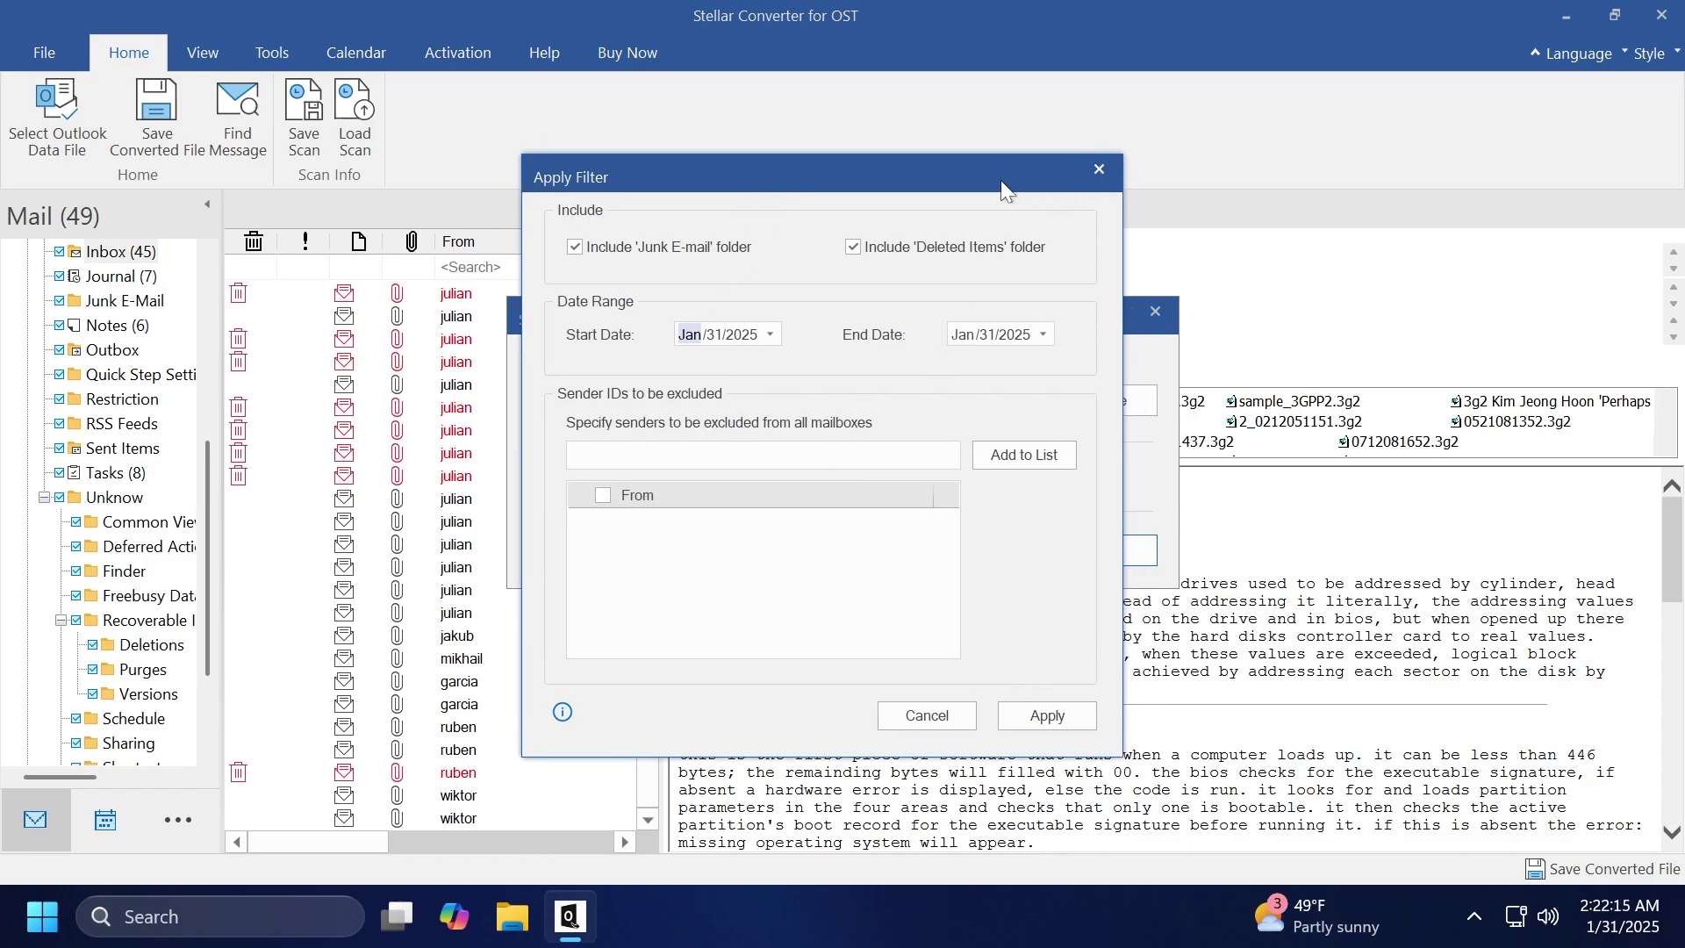
left_click(1108, 170)
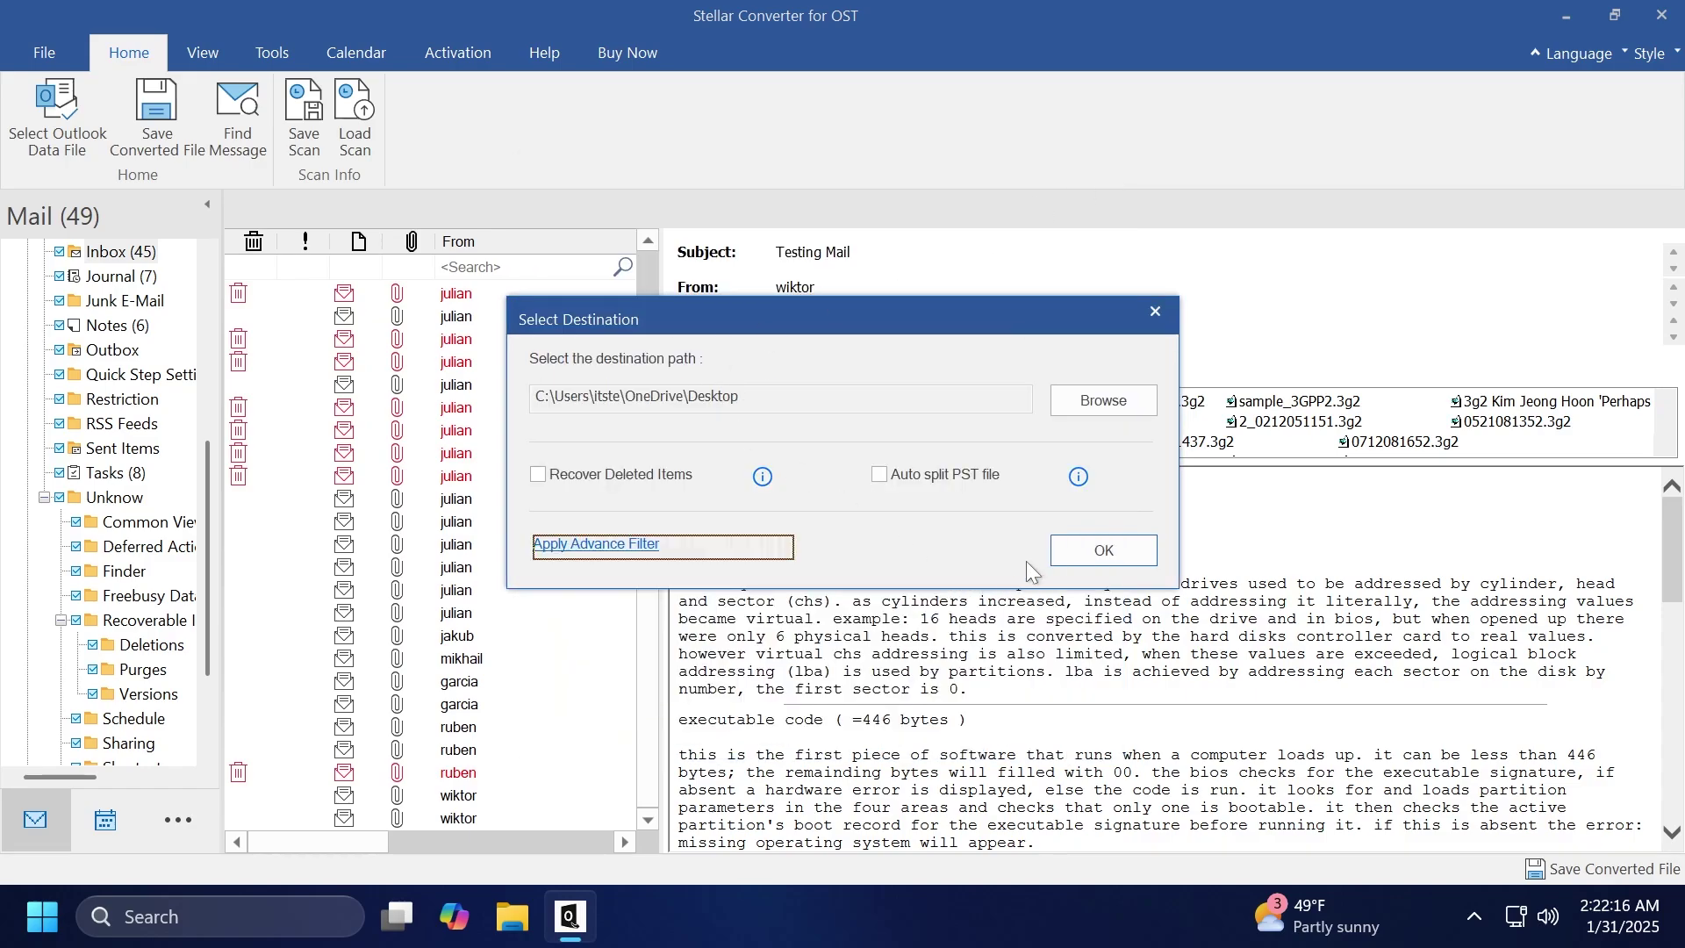
Step: Save kacper-rr - Copy Converted.pst (219.92 MB) to the Desktop and acknowledge completion
left_click(1081, 556)
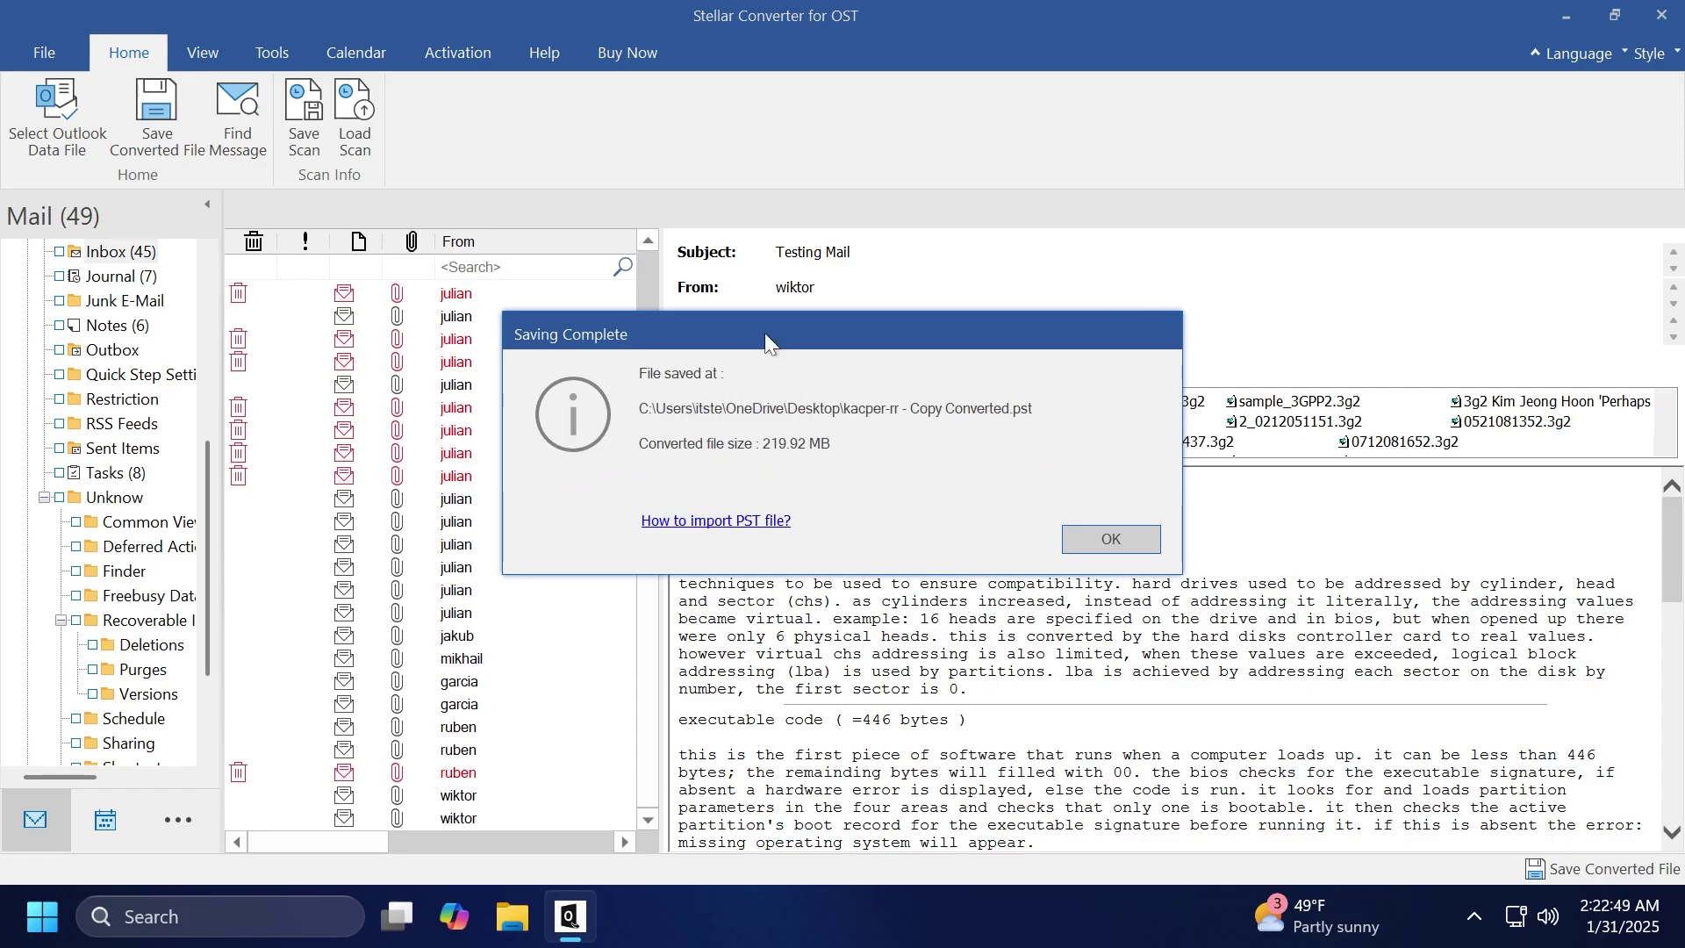
left_click(1086, 544)
Step: Close Stellar Converter for OST, confirming the exit and save scan info prompts
left_click(1661, 15)
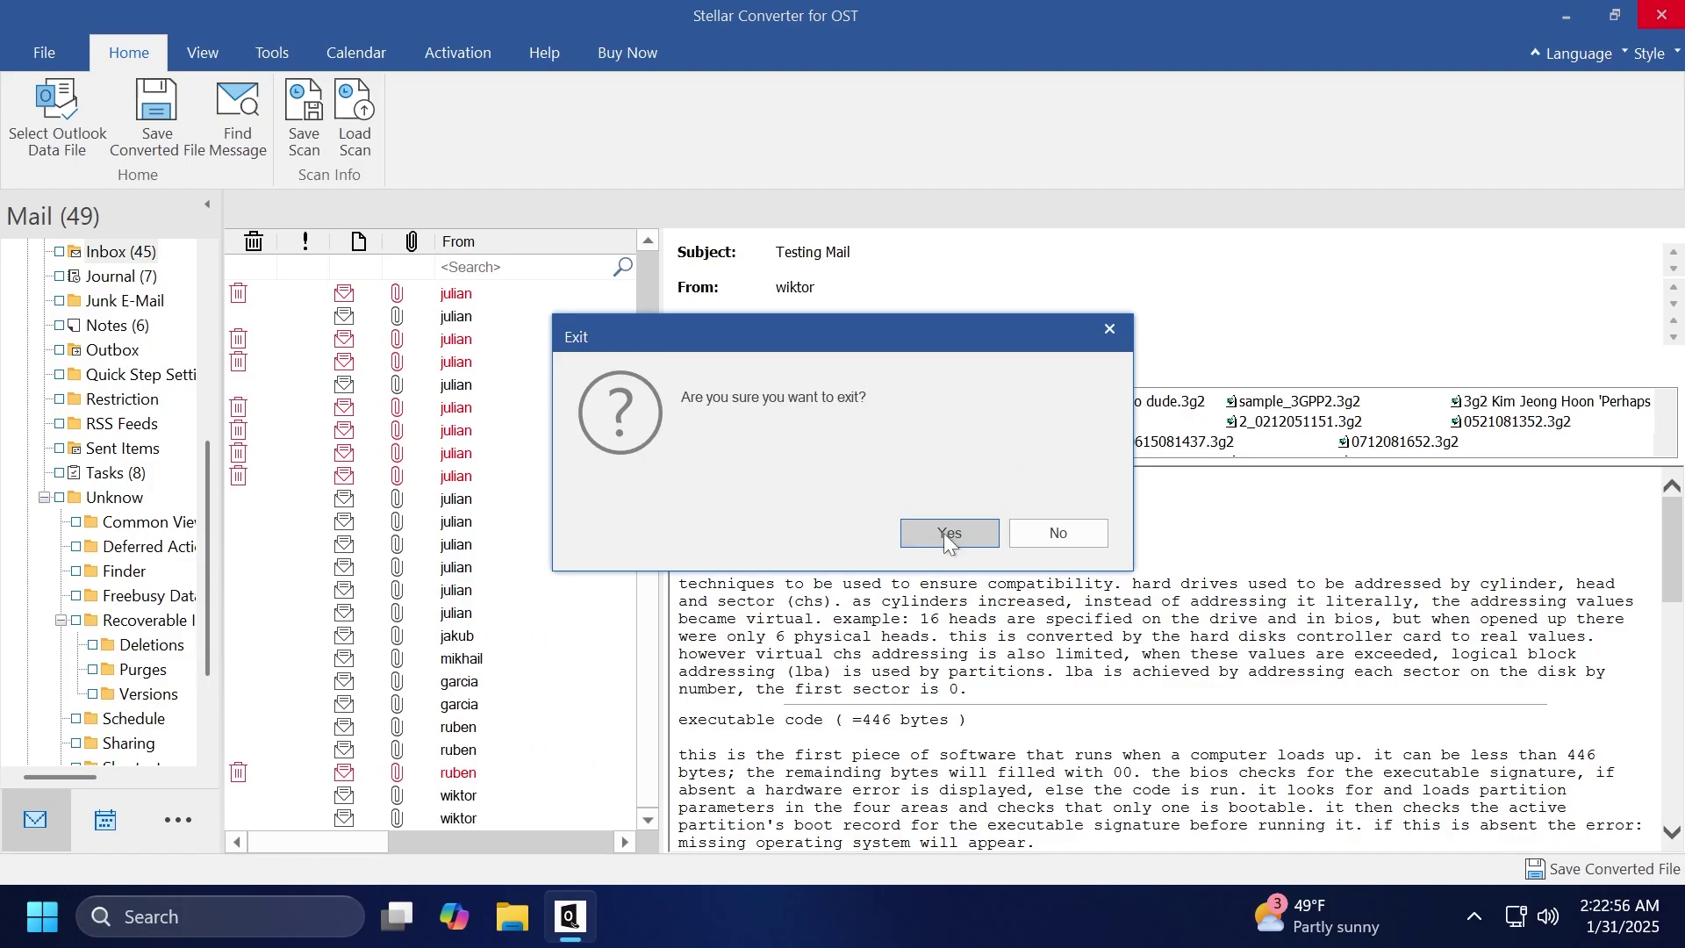
left_click(946, 536)
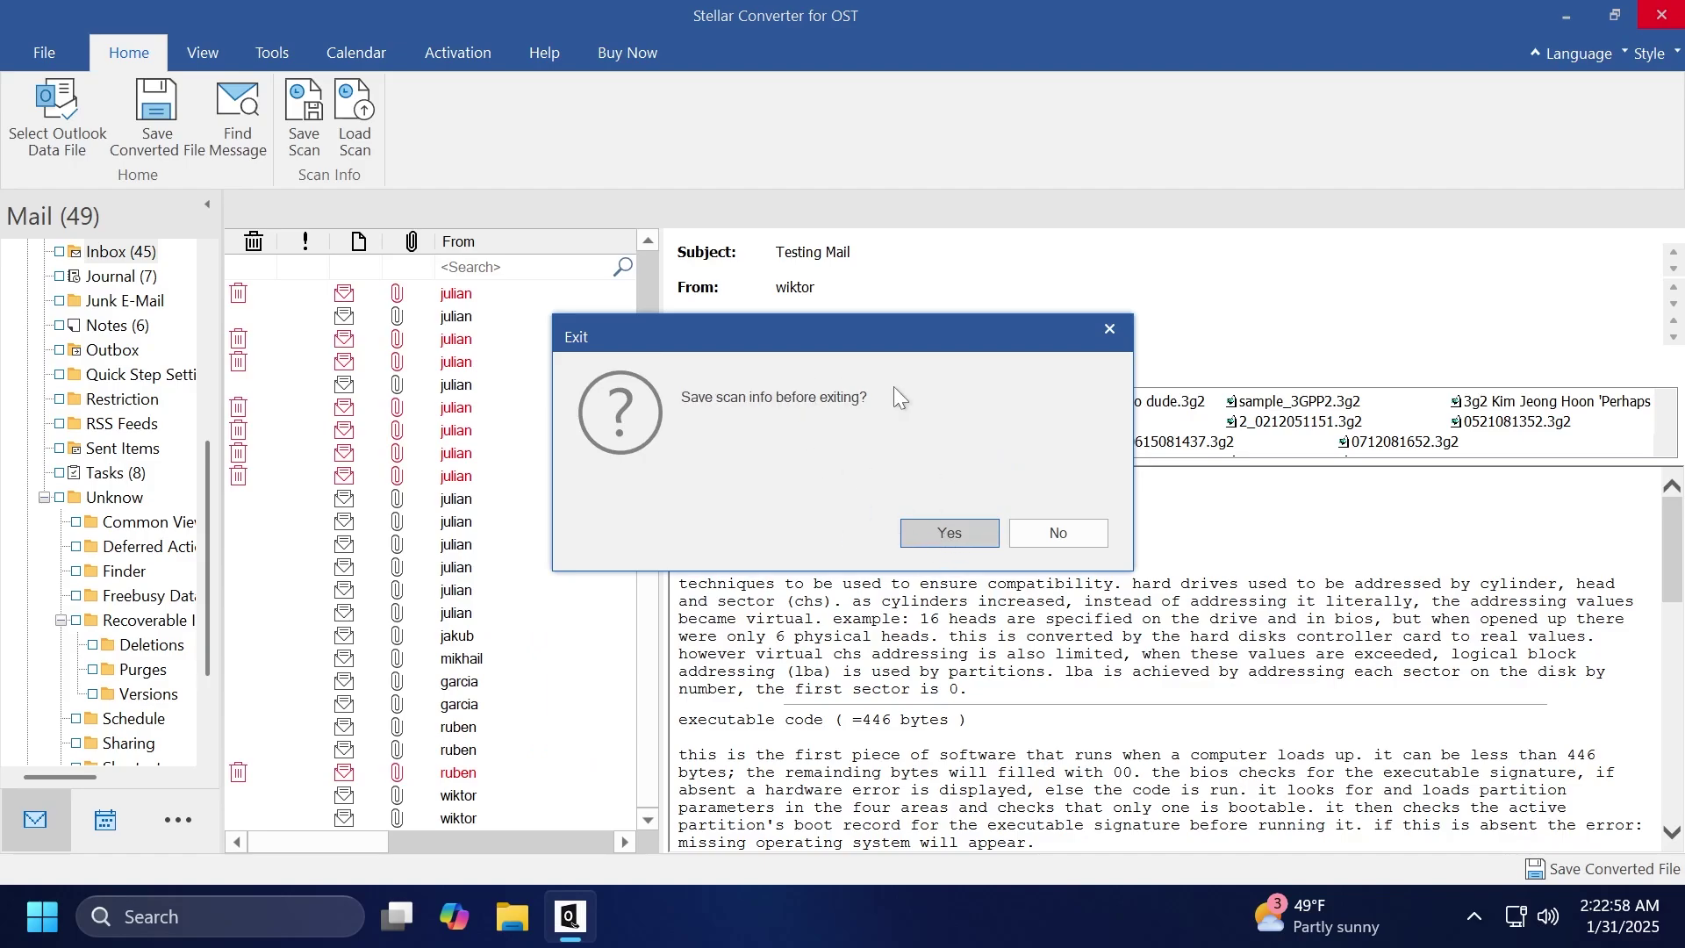
left_click(1059, 533)
Step: Reposition and select the kacper-rr - Copy Converted.pst icon on the desktop
left_click_drag(45, 40, 456, 360)
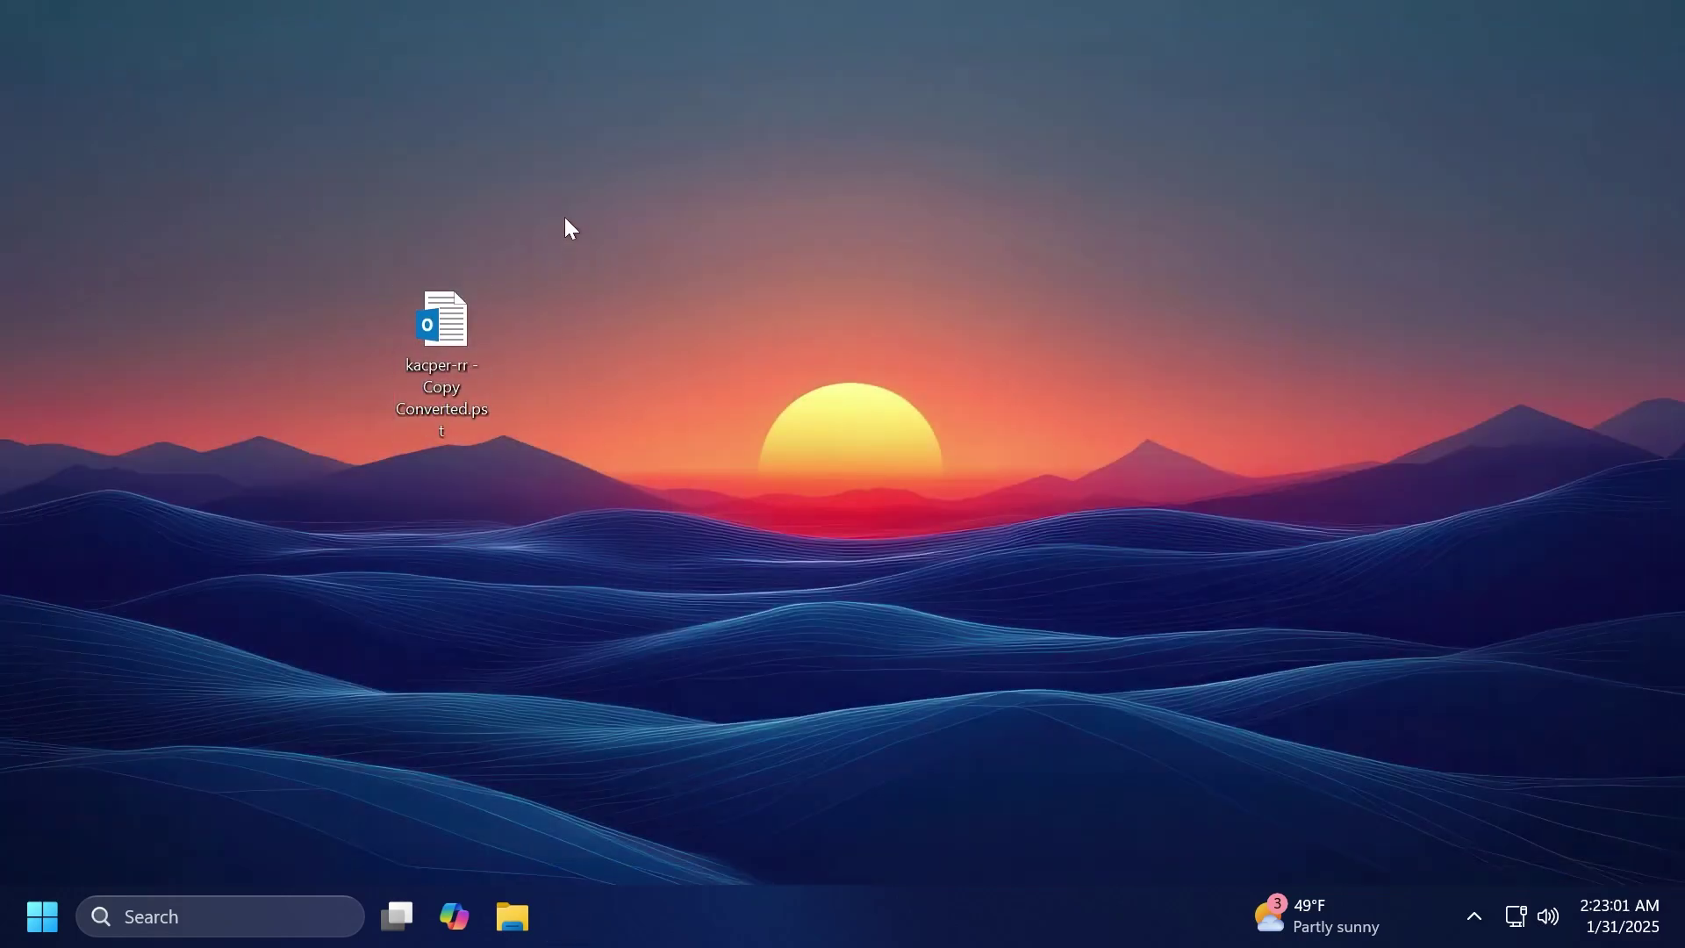
left_click_drag(561, 242, 295, 492)
left_click(296, 491)
left_click_drag(621, 263, 316, 486)
Step: Clear the desktop selection around the converted PST icon
left_click(315, 485)
left_click_drag(679, 242, 316, 491)
left_click(316, 492)
Step: Launch Outlook 2016 through Windows search ('out') and get past its welcome page
left_click(220, 916)
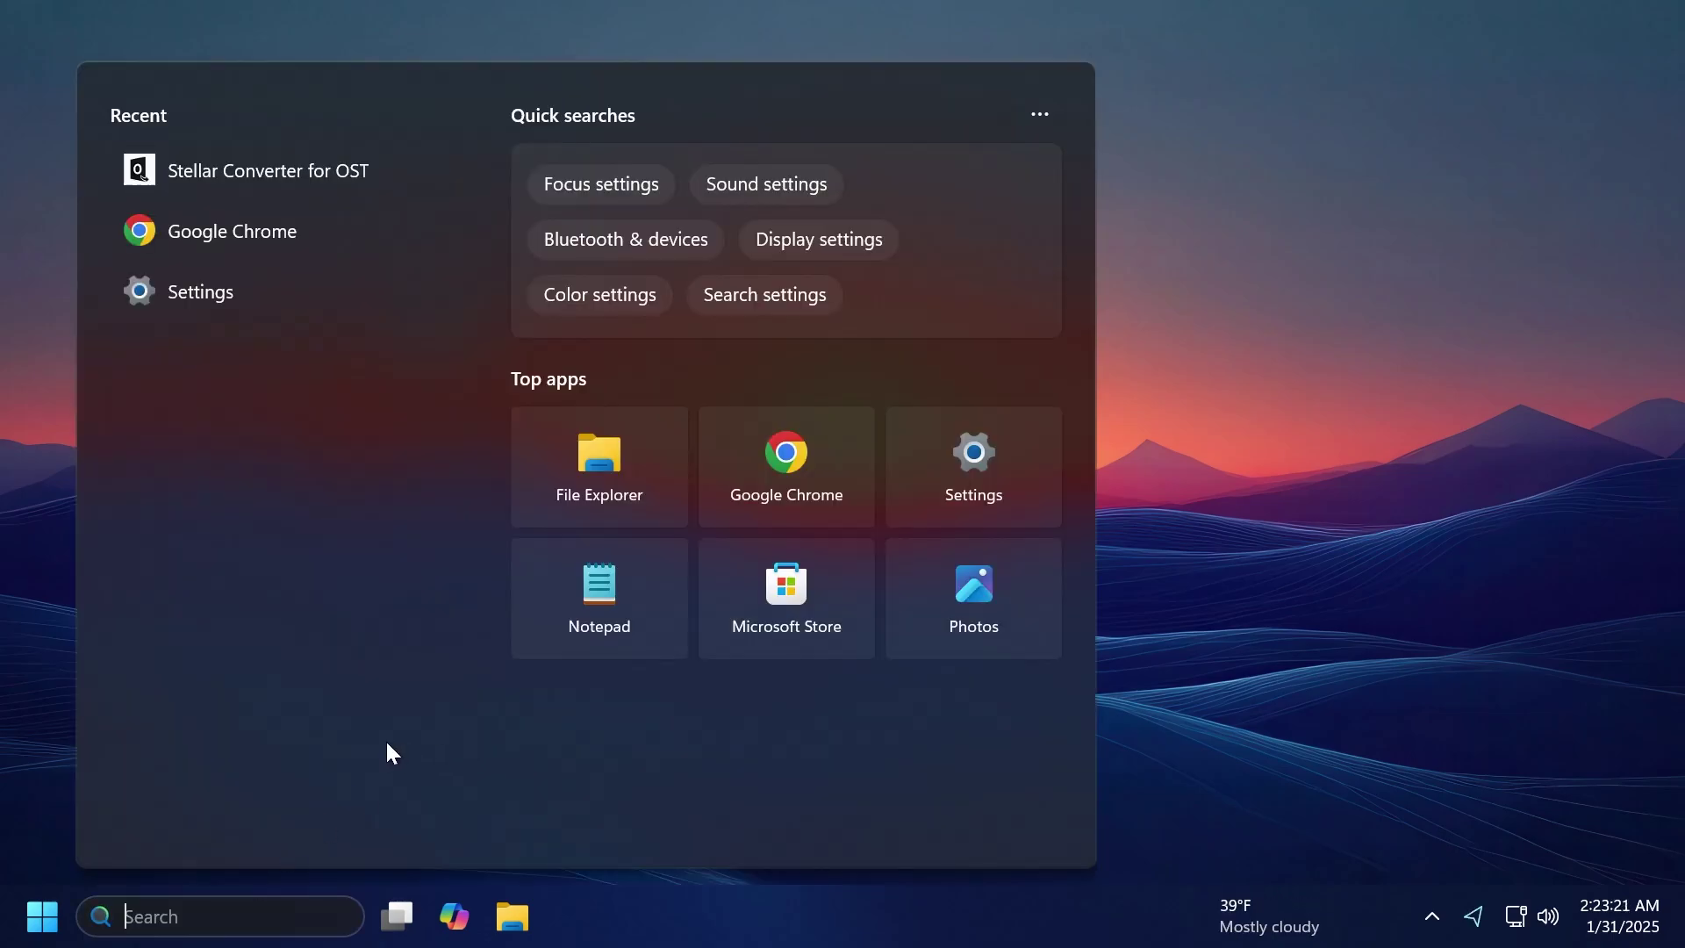
type("out")
left_click(273, 388)
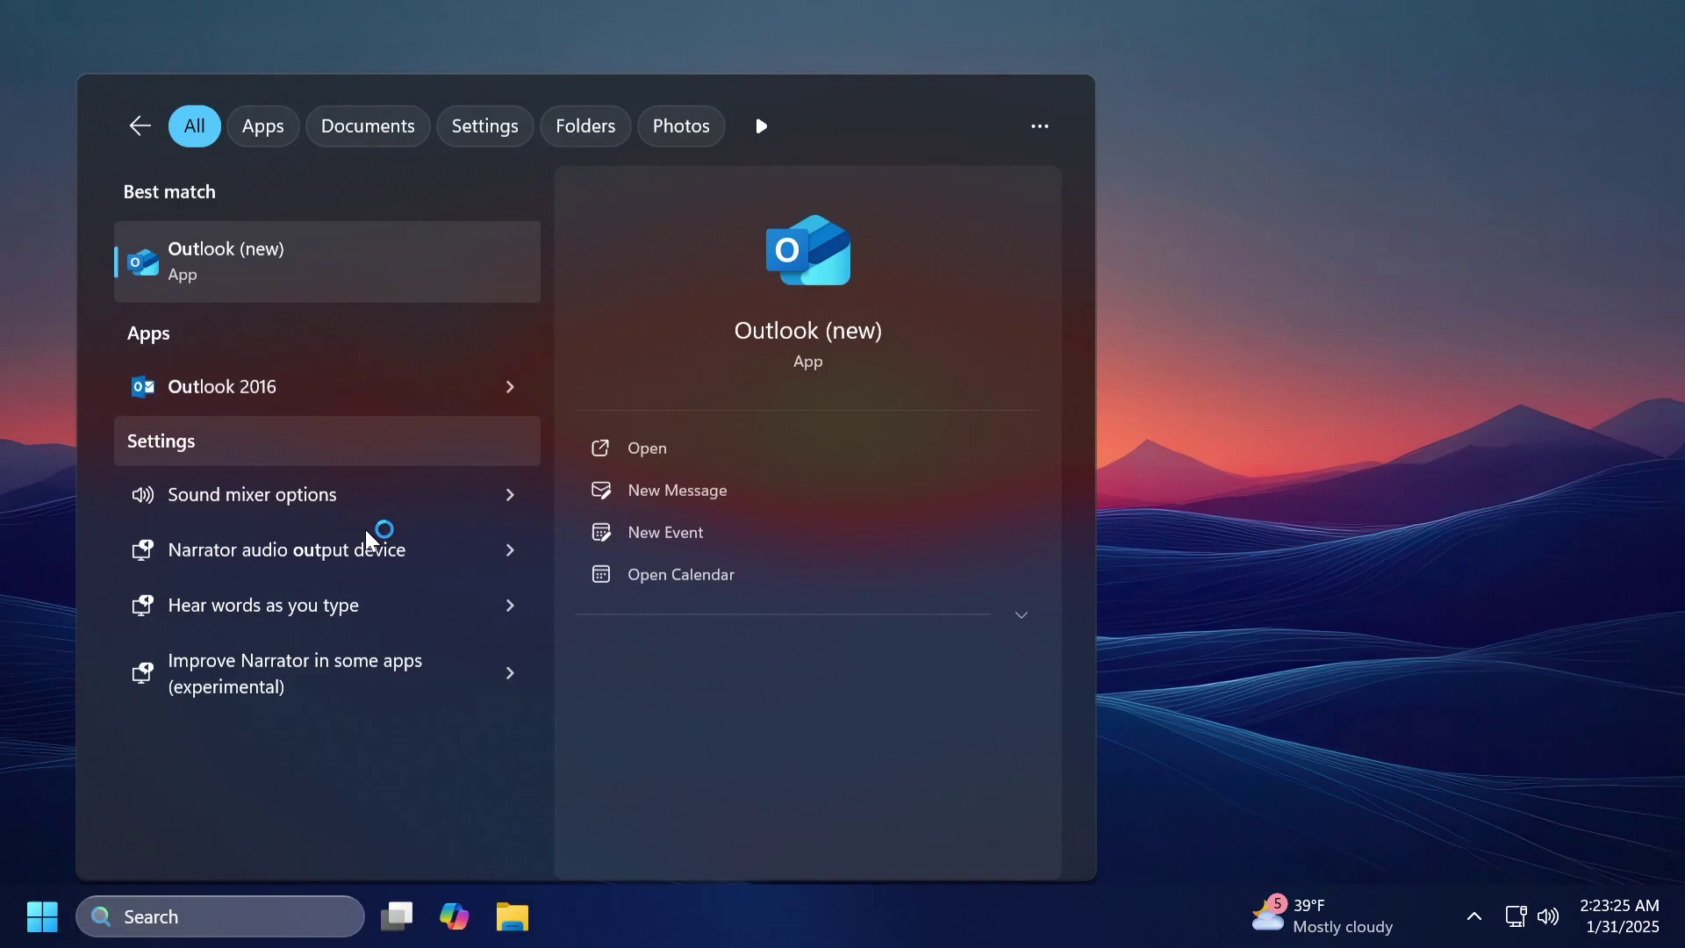
key("Return")
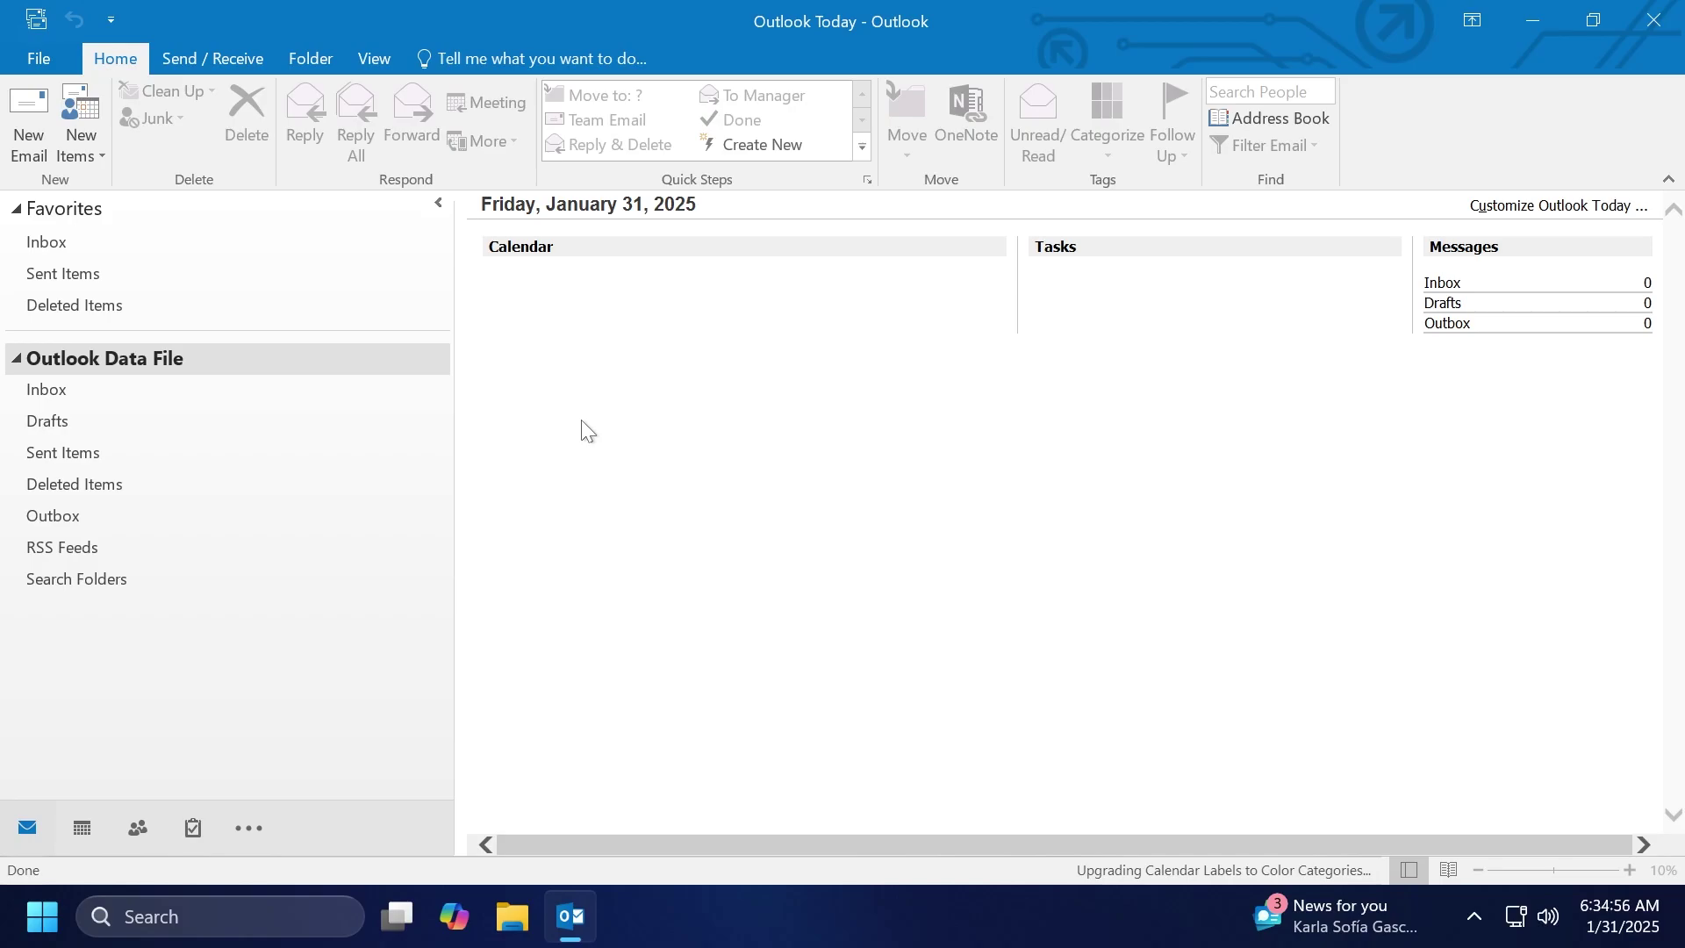
Step: Start the Import/Export wizard to import from another program or file, choosing Outlook Data File (.pst)
left_click(50, 59)
left_click(89, 151)
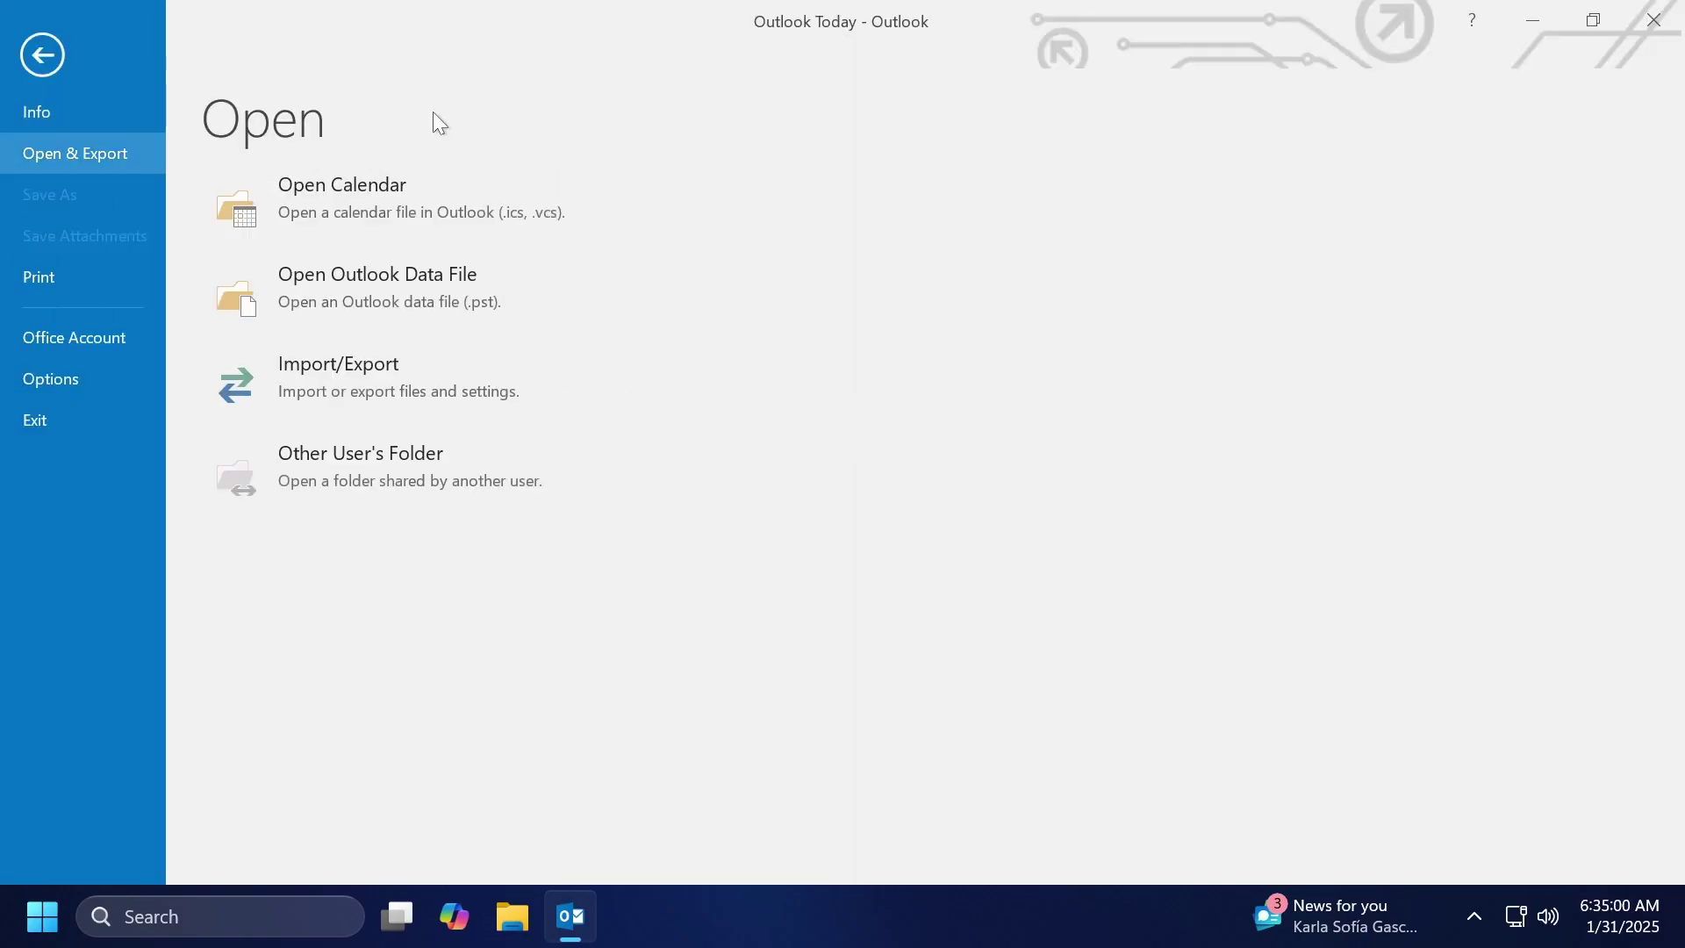
left_click(378, 378)
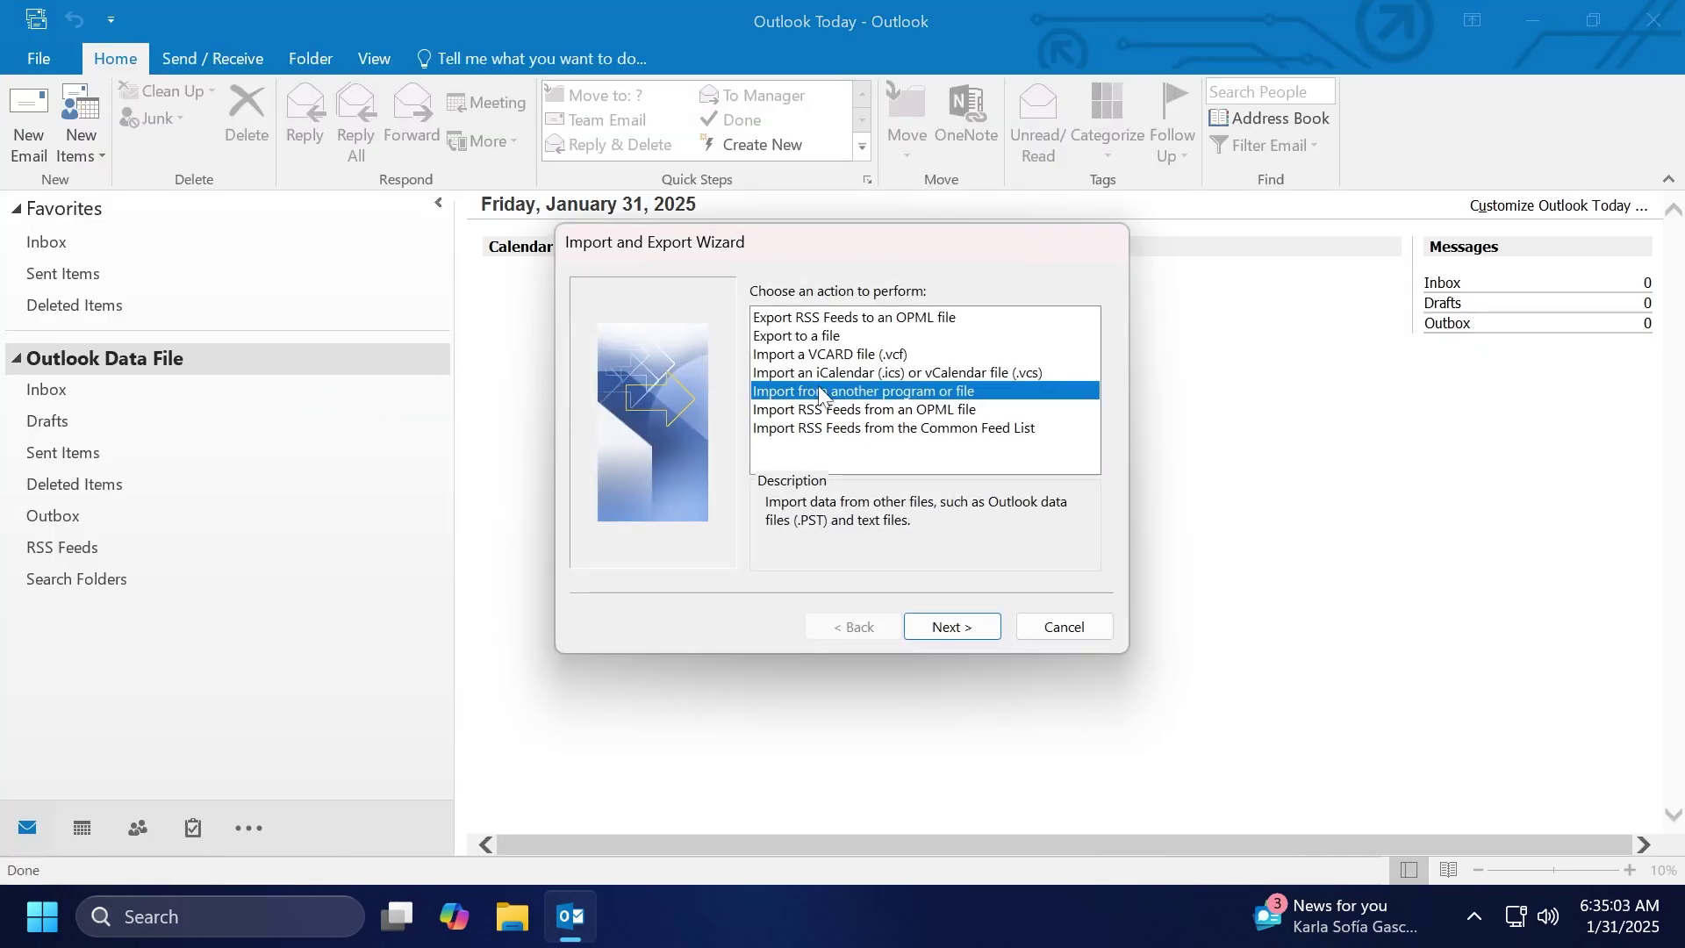
left_click(972, 631)
left_click(851, 338)
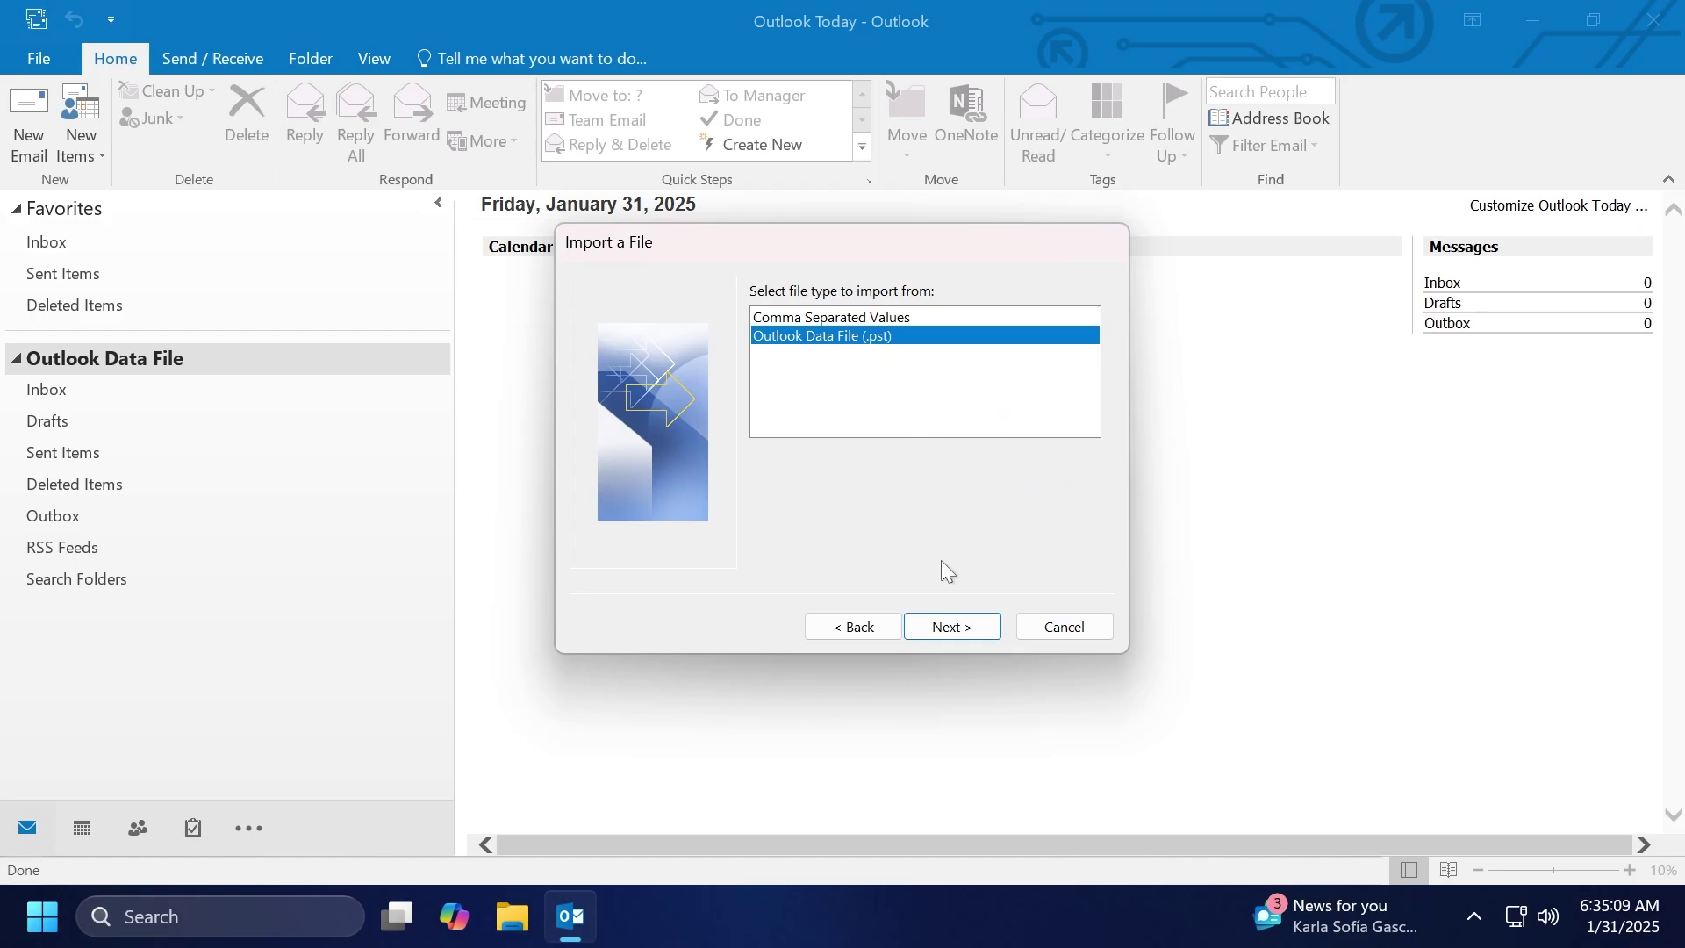
left_click(949, 624)
Step: Select kacper-rr - Copy Converted.pst from the Desktop and continue to folder selection
left_click(1067, 323)
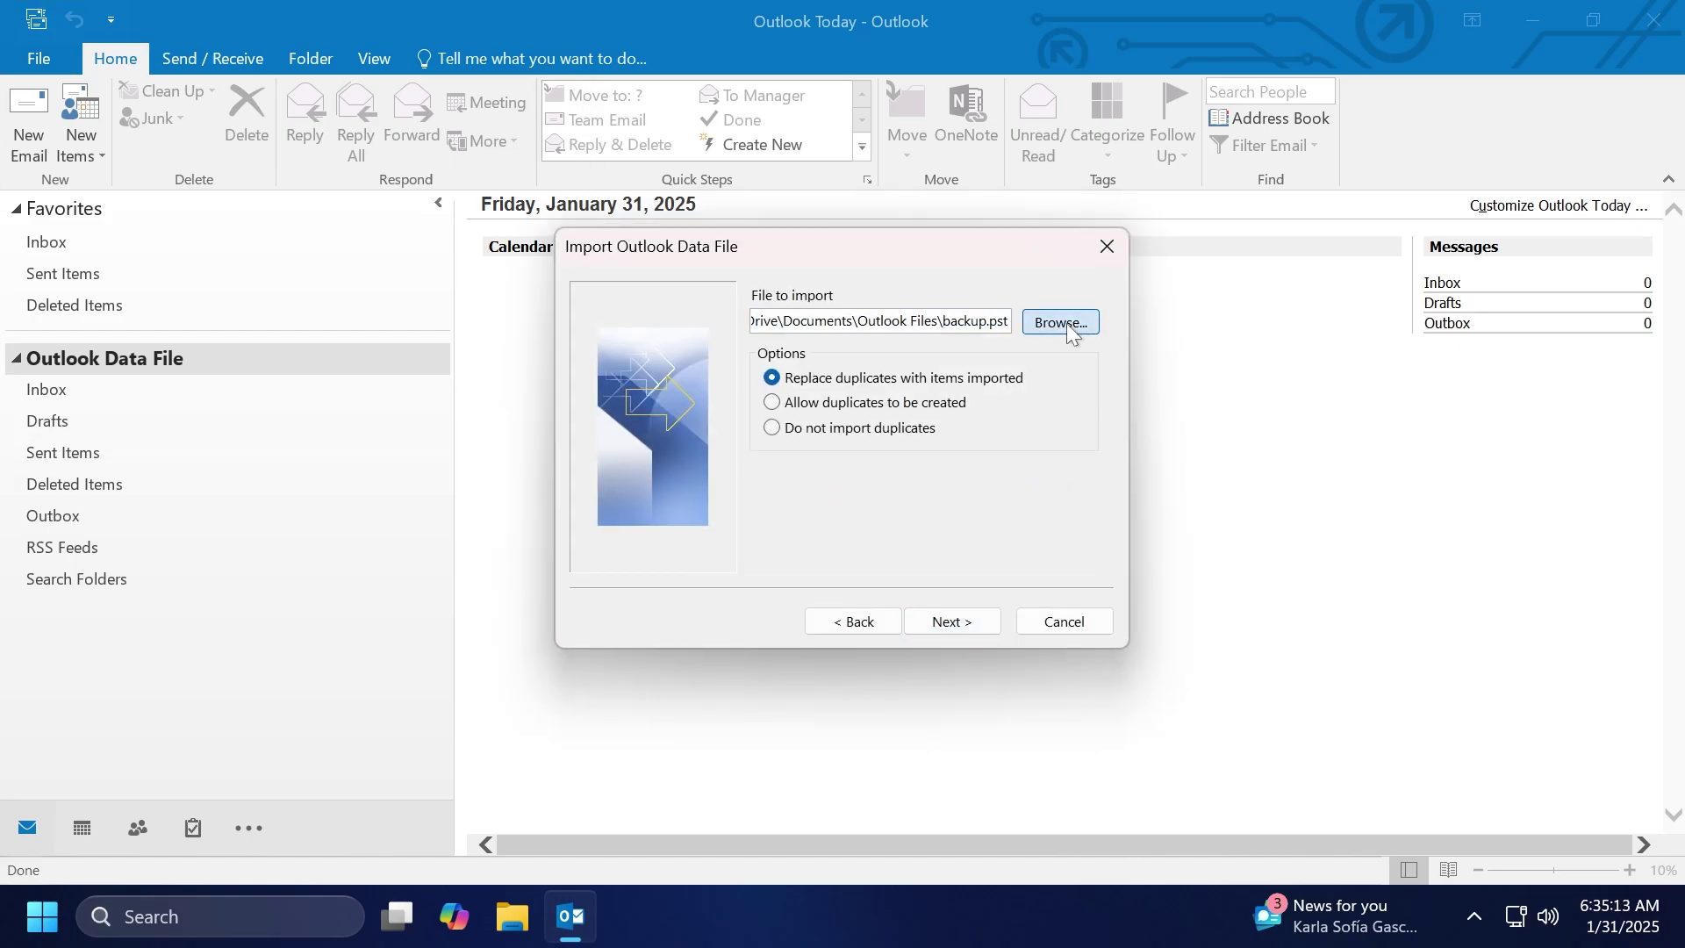
left_click(649, 489)
left_click(922, 356)
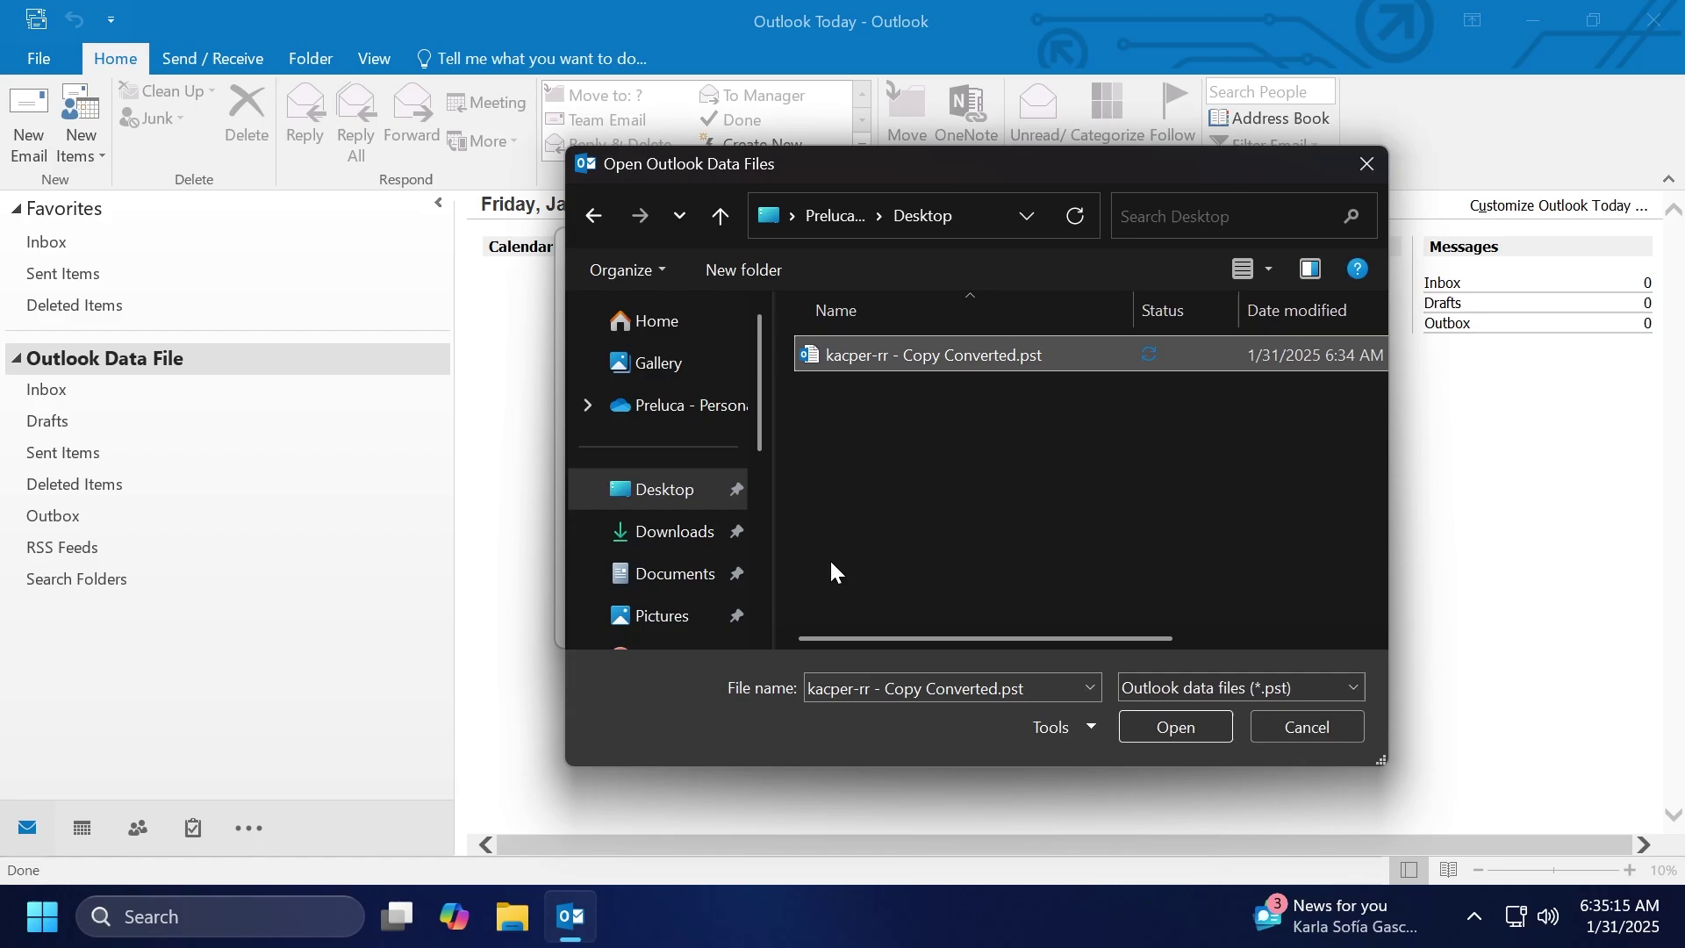
left_click(1176, 726)
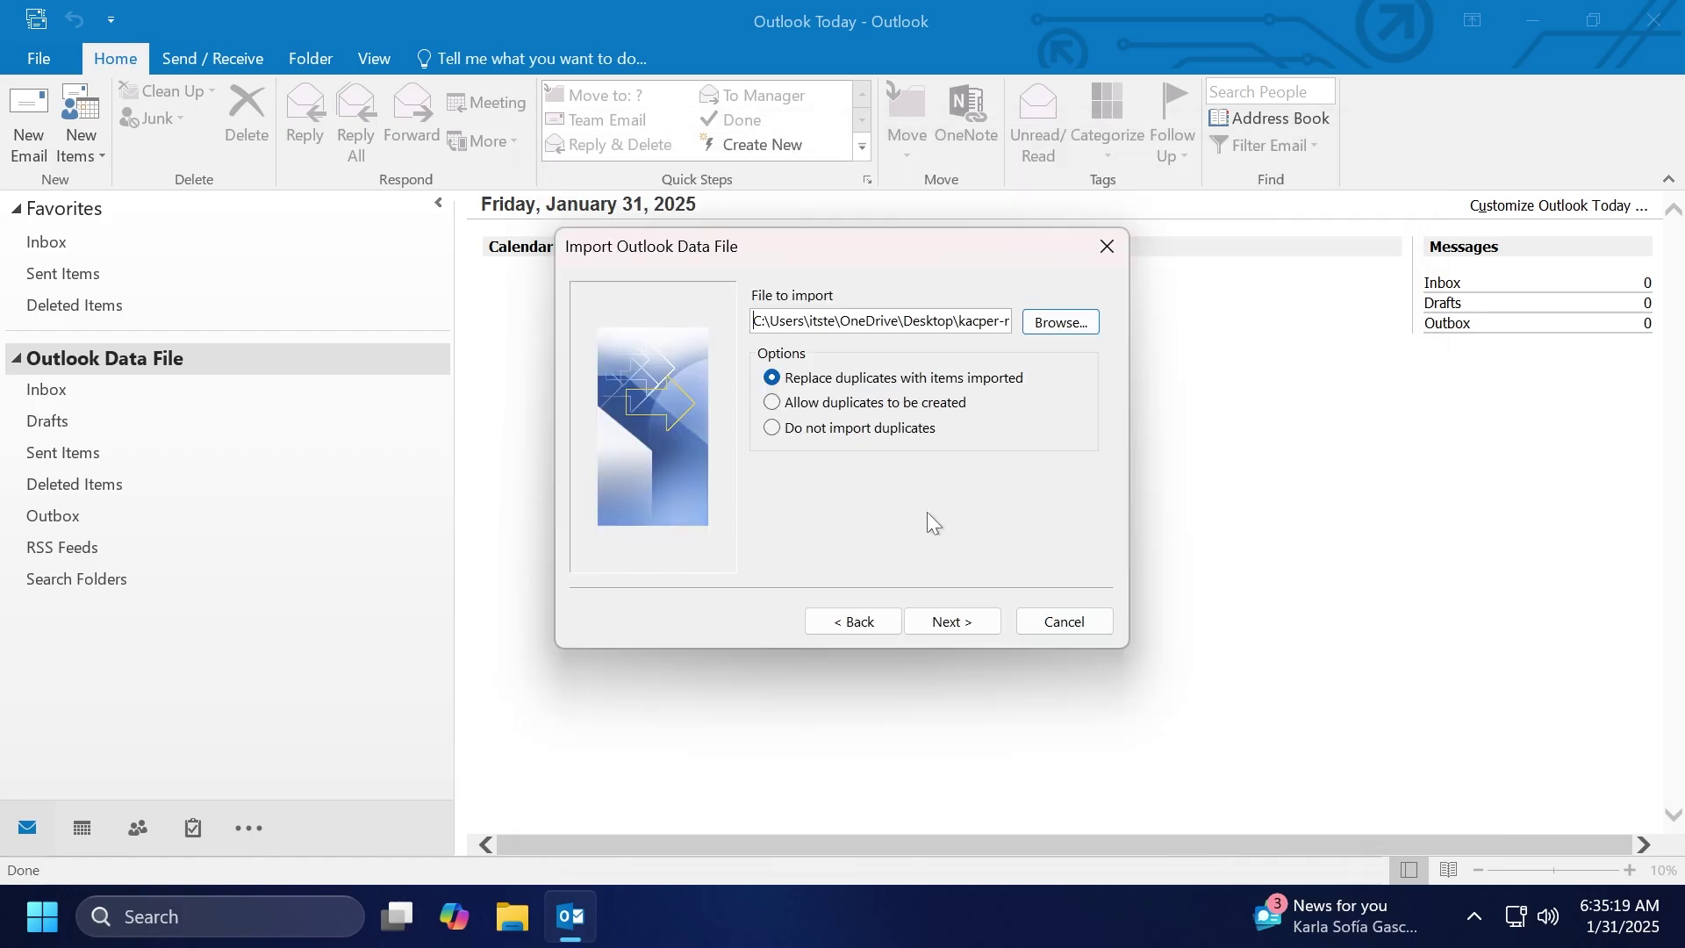
left_click(951, 622)
left_click(952, 622)
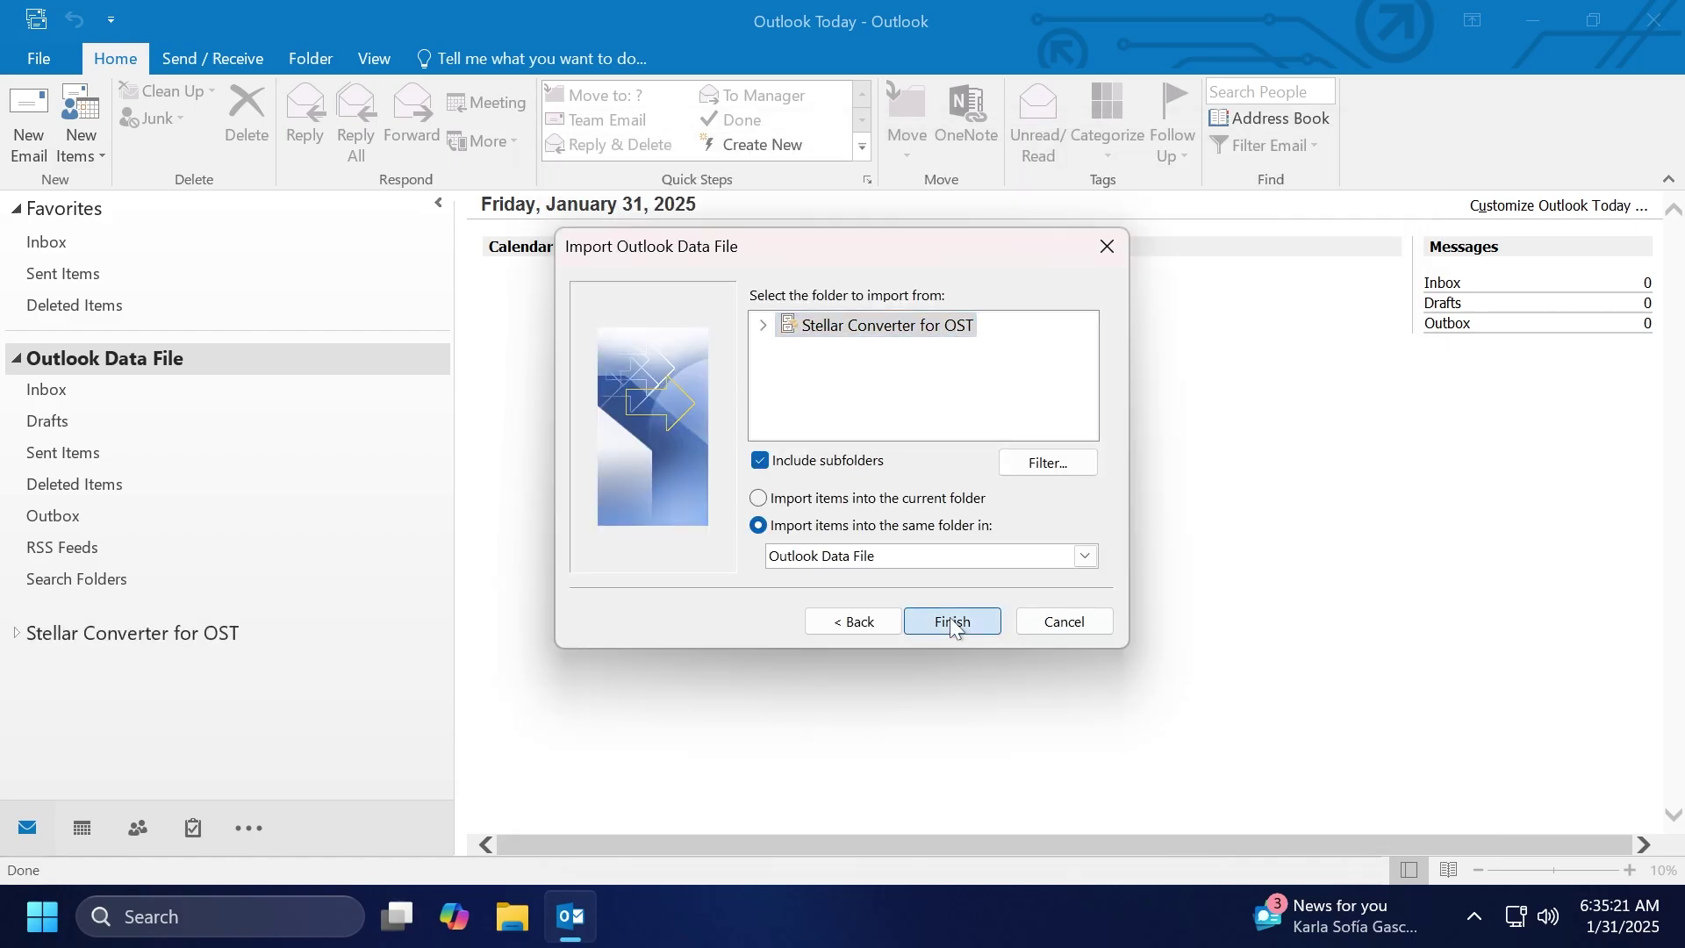